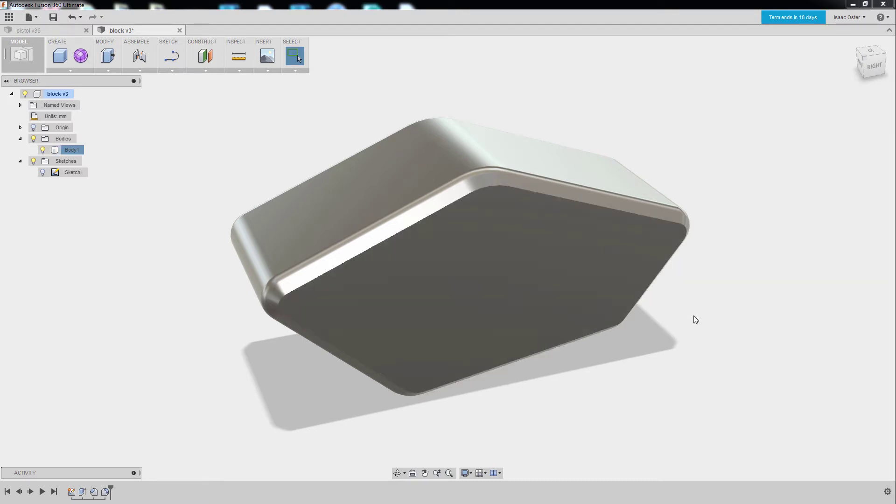
# Step: Save the design as block v4 with the default 'User Saved' description and show the Data Panel
pyautogui.hotkey('ctrl', 's')
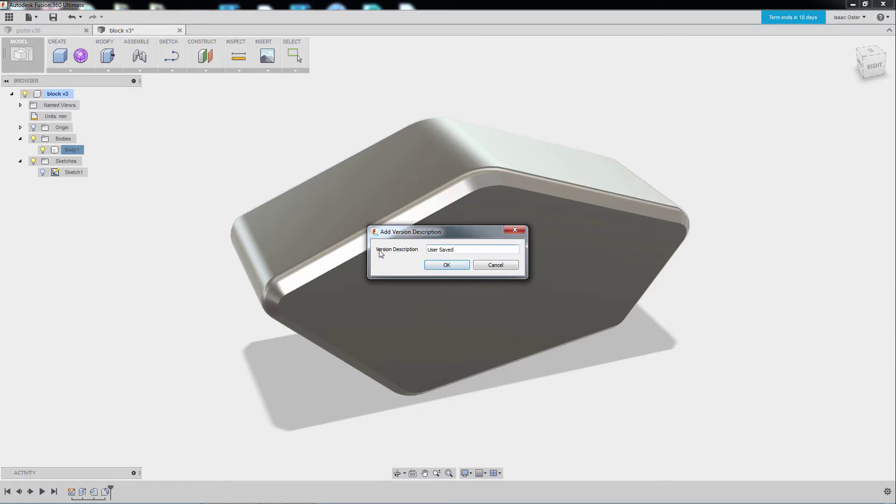
pyautogui.click(440, 265)
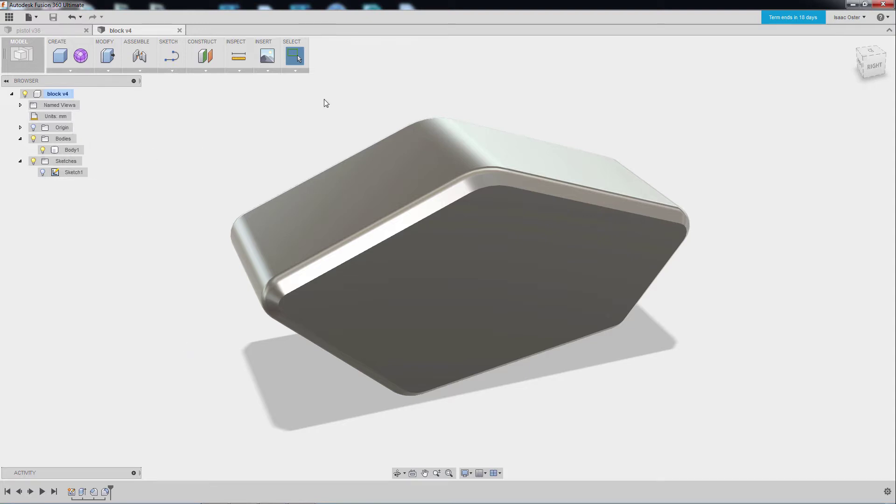
pyautogui.click(9, 17)
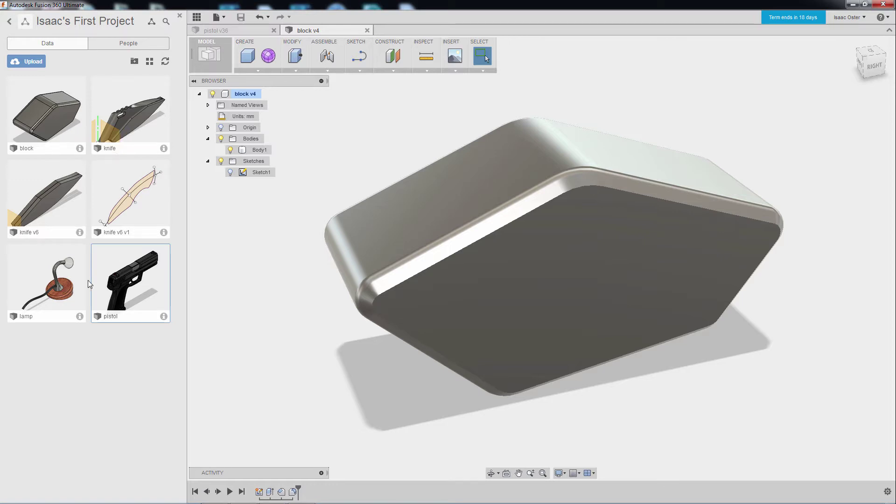
# Step: Close the Data Panel so the block v4 model fills the workspace
pyautogui.click(179, 15)
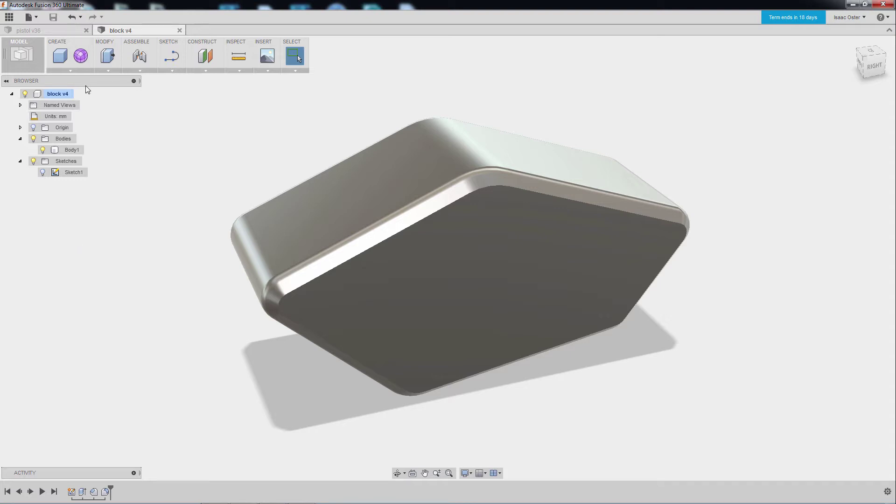
# Step: Create Sketch6 on the inner WorkPlane chosen from the planes under the front face
pyautogui.click(171, 72)
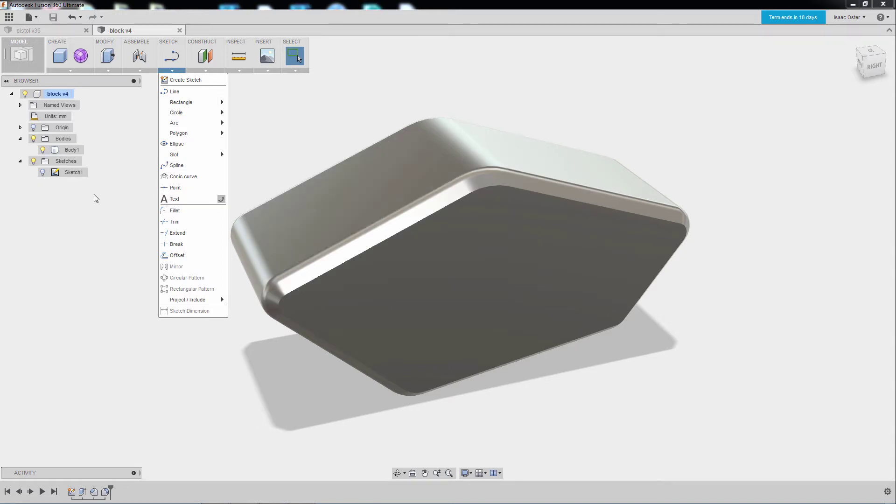
pyautogui.click(168, 81)
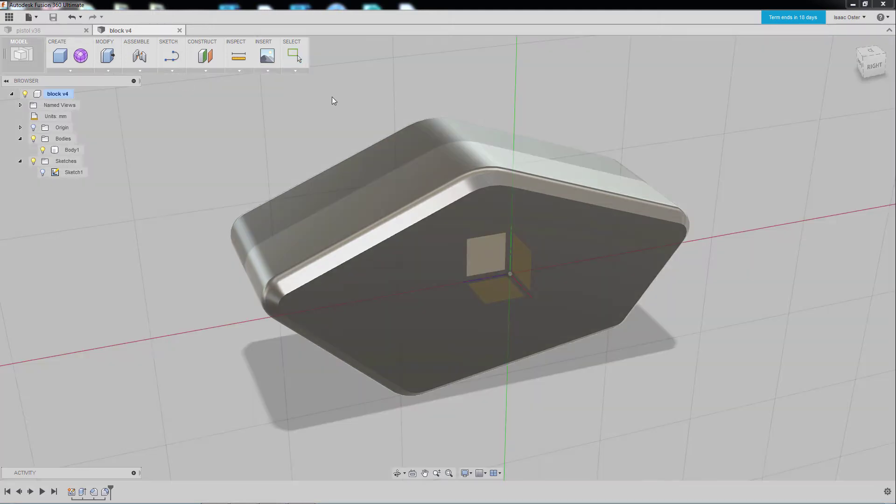
pyautogui.click(464, 212)
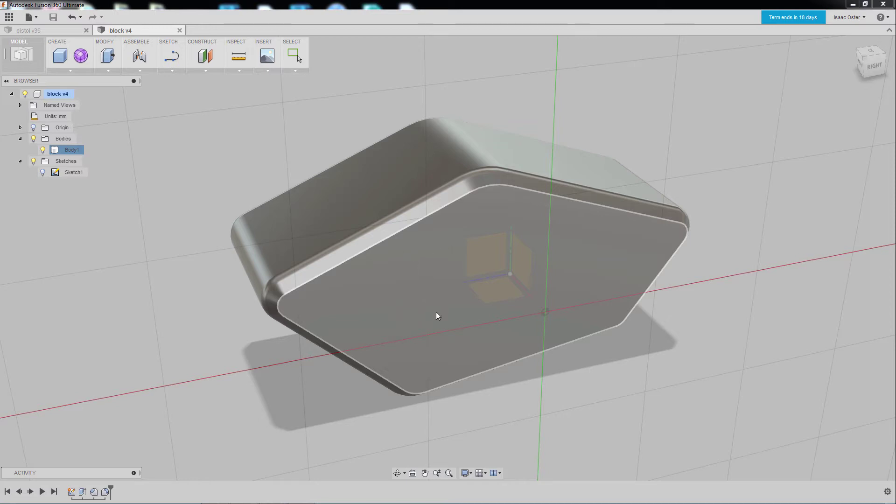
pyautogui.click(497, 291)
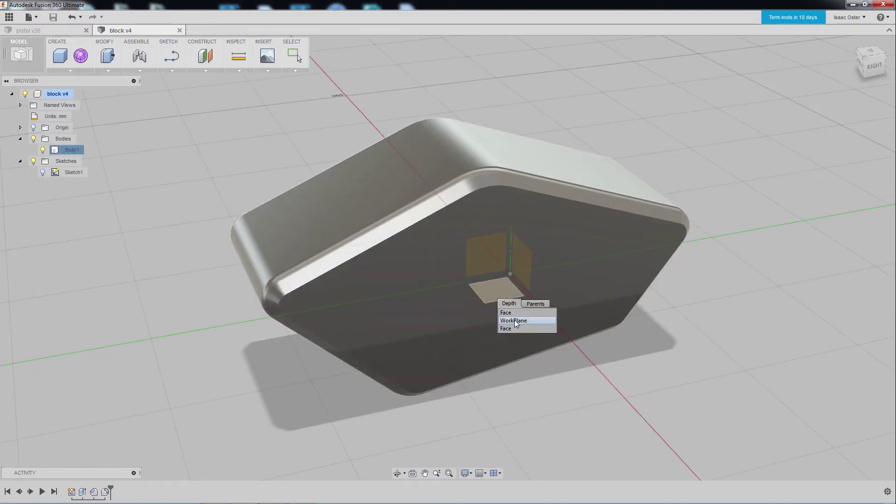
pyautogui.click(512, 321)
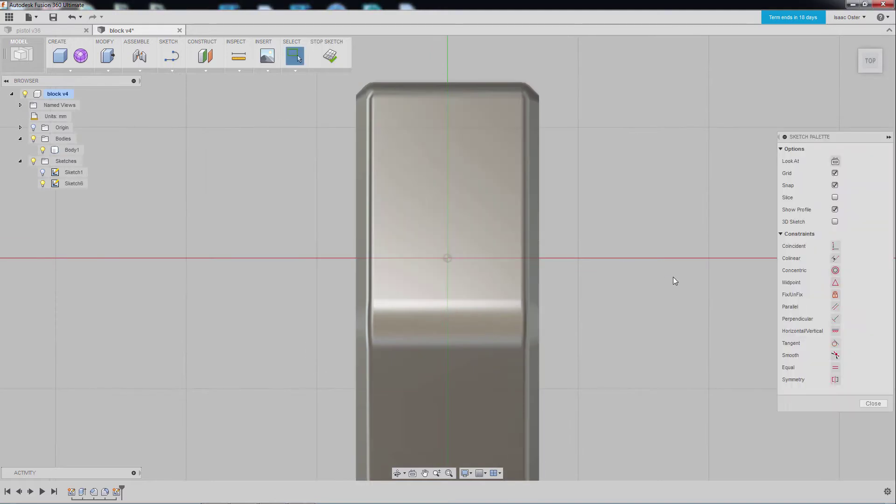
# Step: Choose the 2-Point Rectangle tool and adjust the grid and view for drawing
pyautogui.click(171, 71)
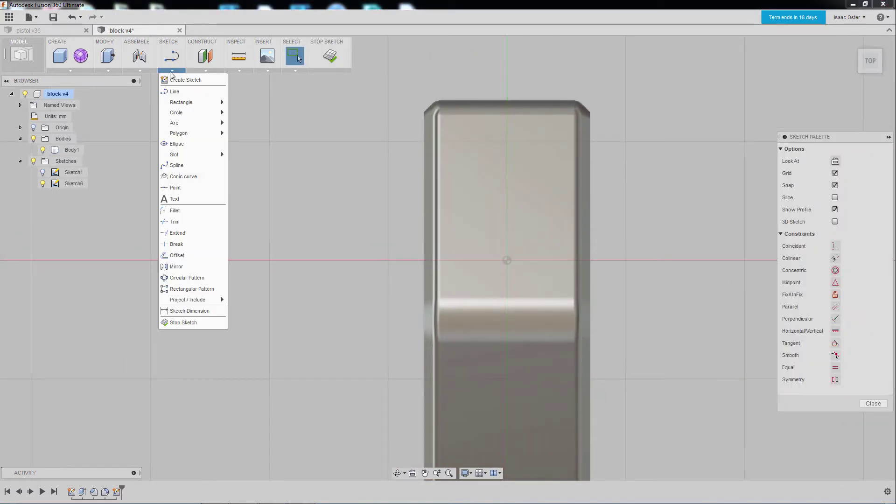
pyautogui.moveTo(186, 106)
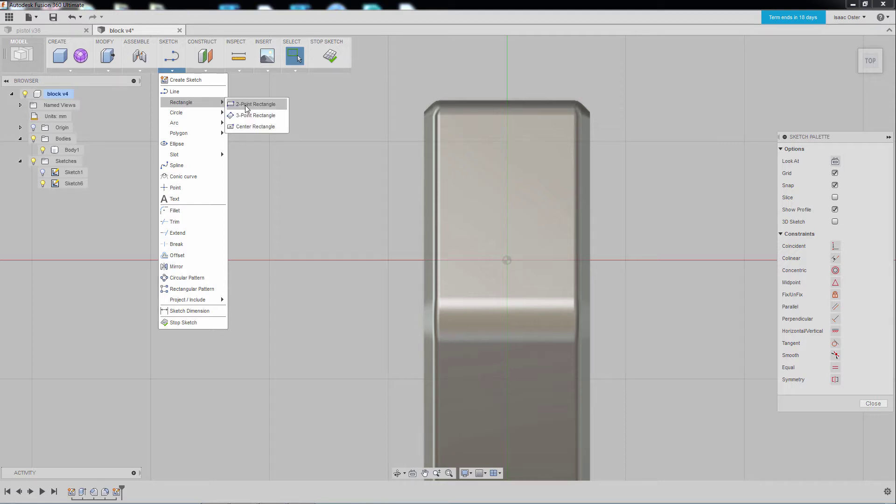
pyautogui.click(257, 105)
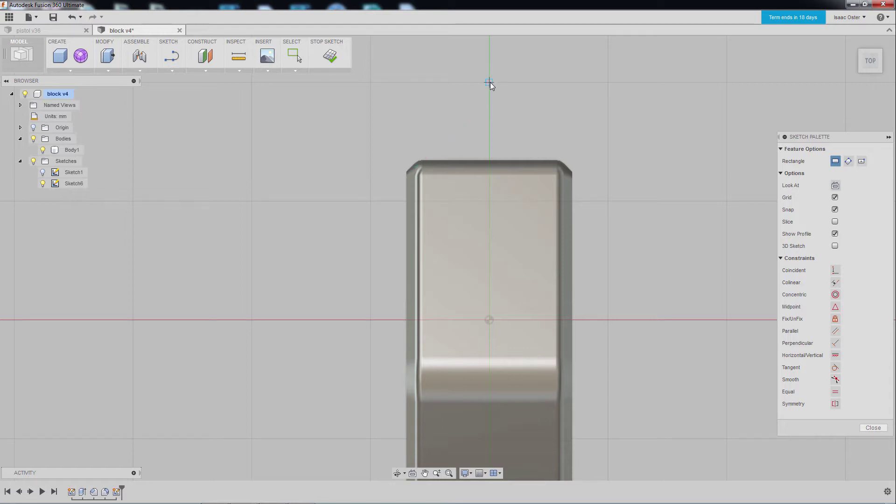
pyautogui.scroll(1, 510, 107)
pyautogui.scroll(3, 511, 119)
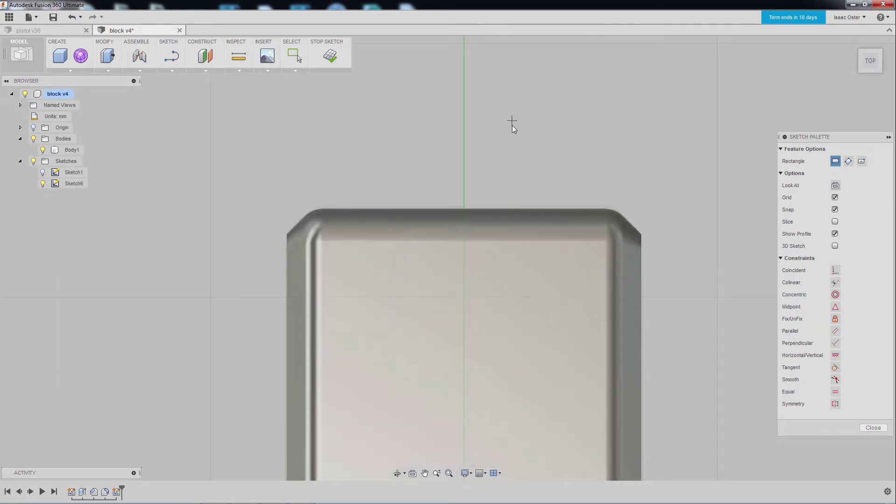
pyautogui.scroll(-2, 511, 128)
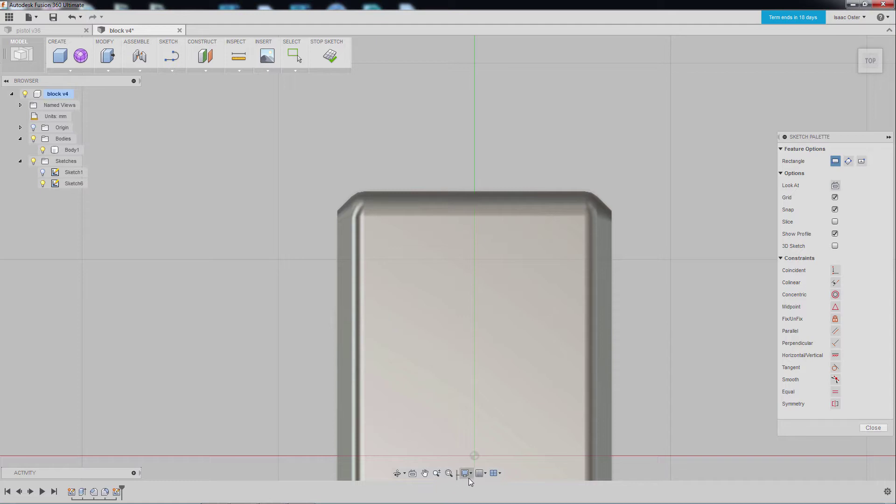
pyautogui.click(484, 473)
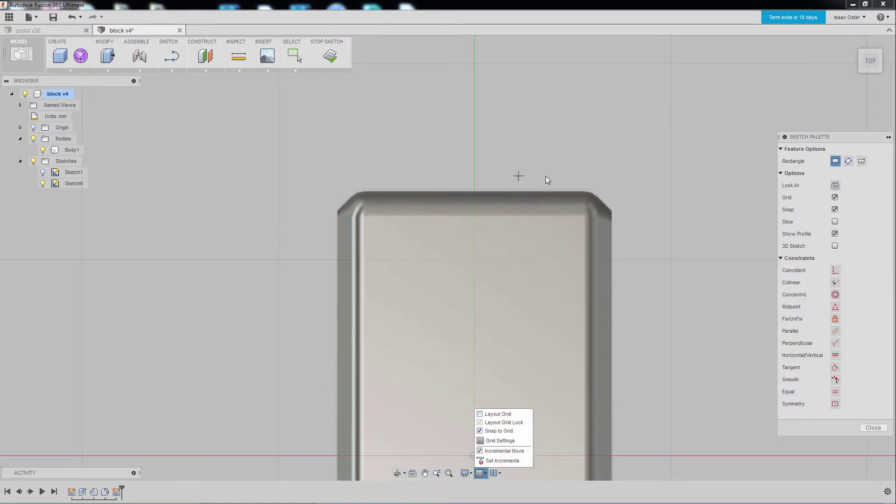
pyautogui.moveTo(548, 139); pyautogui.dragTo(517, 161, button='middle')
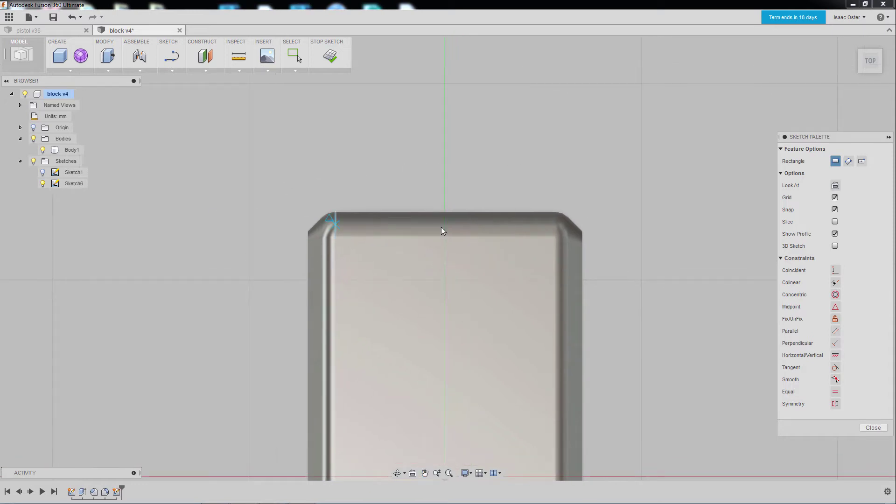
pyautogui.scroll(3, 480, 197)
pyautogui.scroll(-3, 481, 211)
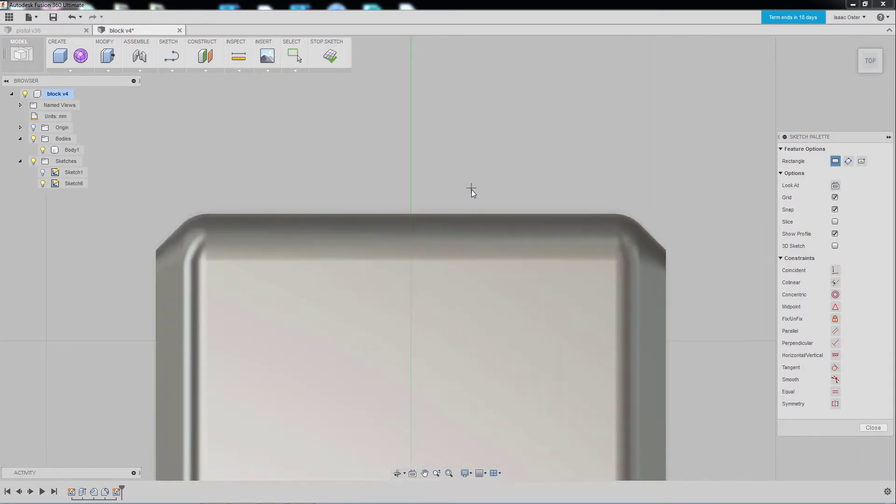
pyautogui.scroll(3, 441, 166)
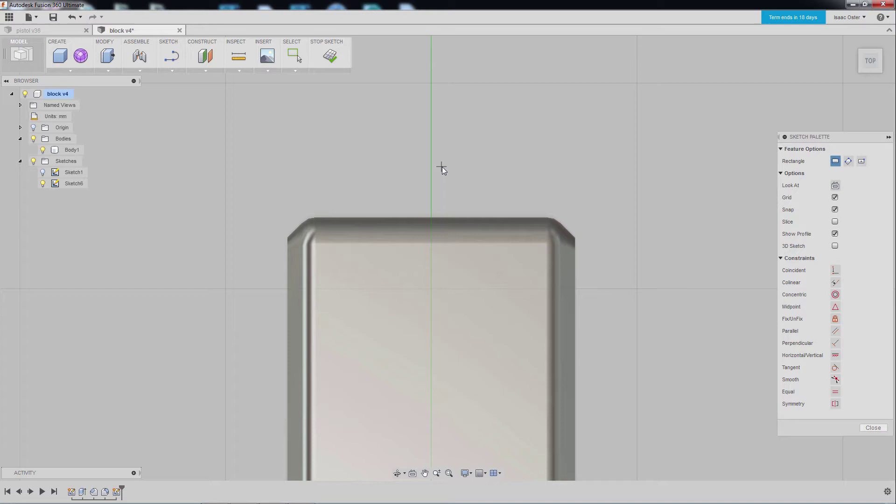
pyautogui.scroll(-4, 447, 180)
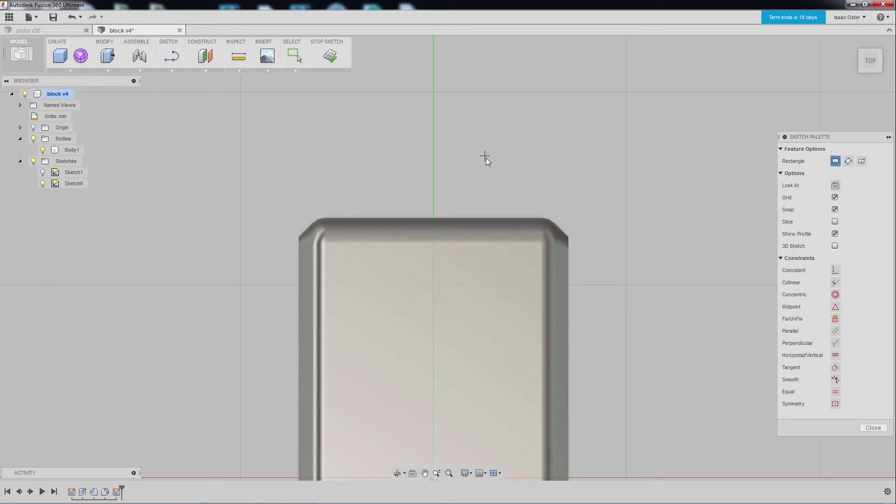
pyautogui.scroll(-4, 486, 158)
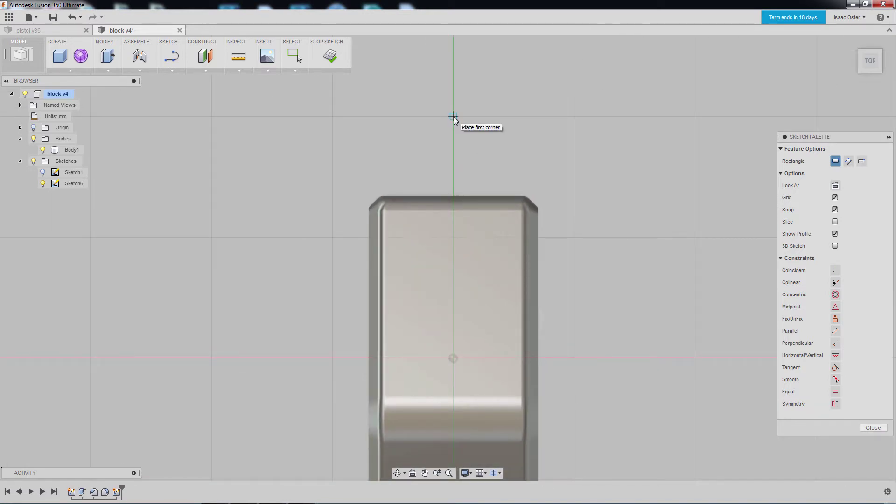
pyautogui.scroll(-2, 470, 110)
# Step: Draw a tall rectangle, about 23.5 mm wide, from the vertical axis down into the block
pyautogui.click(485, 95)
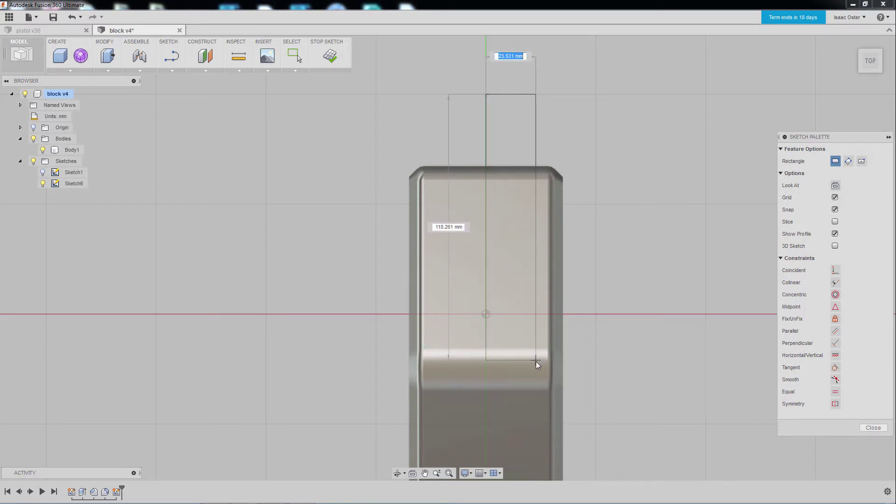
pyautogui.click(538, 378)
pyautogui.moveTo(361, 147); pyautogui.dragTo(372, 143, button='middle')
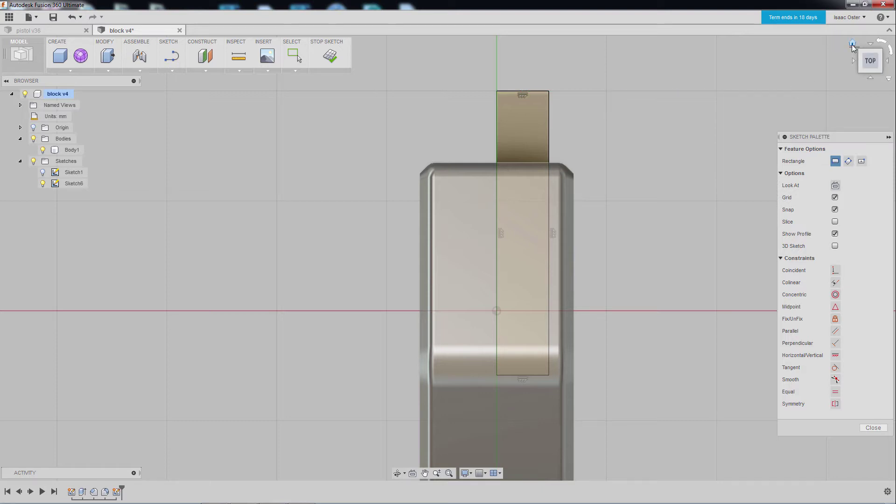
pyautogui.click(330, 54)
pyautogui.keyDown('shift'); pyautogui.moveTo(718, 380); pyautogui.dragTo(599, 373, button='middle'); pyautogui.keyUp('shift')
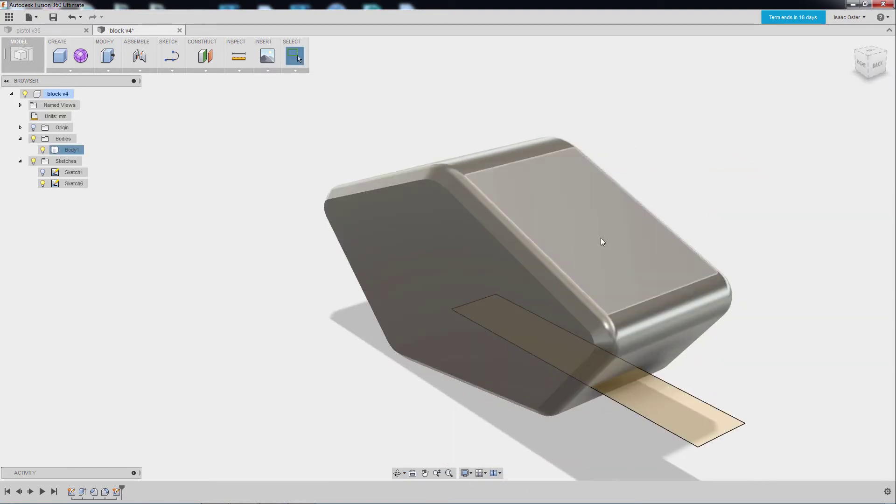
pyautogui.keyDown('shift'); pyautogui.moveTo(570, 247); pyautogui.dragTo(651, 366, button='middle'); pyautogui.keyUp('shift')
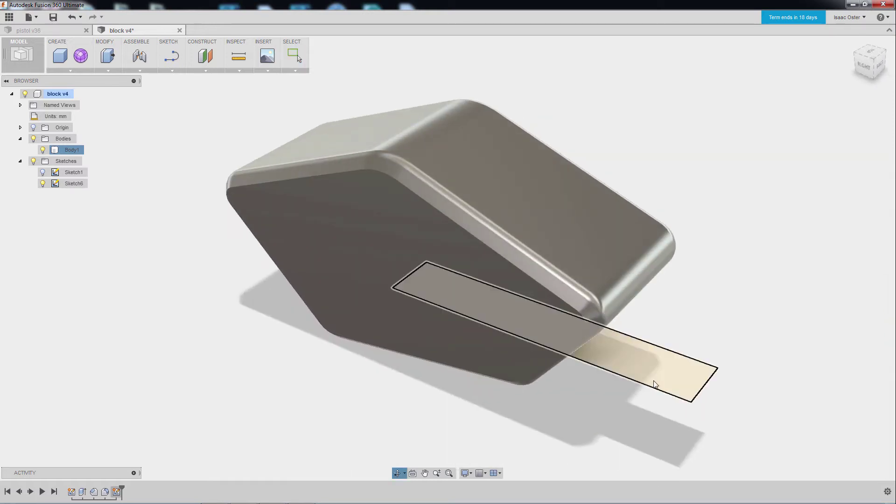
pyautogui.click(631, 360)
pyautogui.rightClick(631, 358)
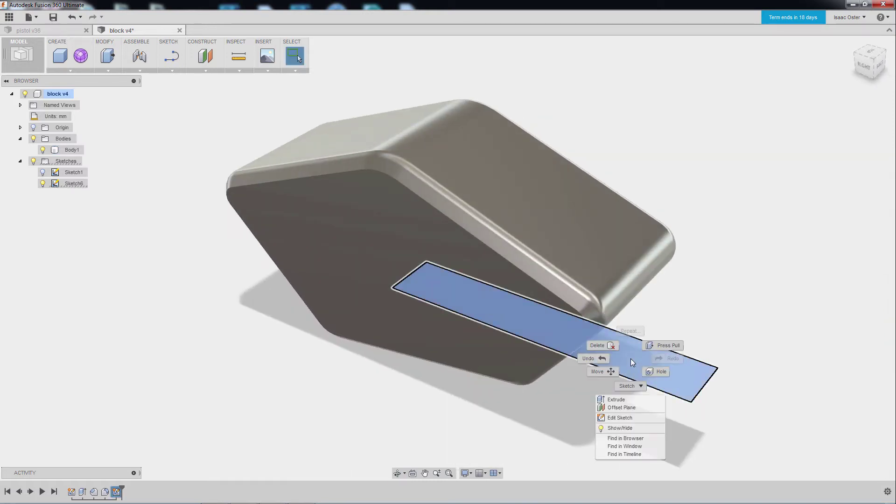
pyautogui.click(674, 347)
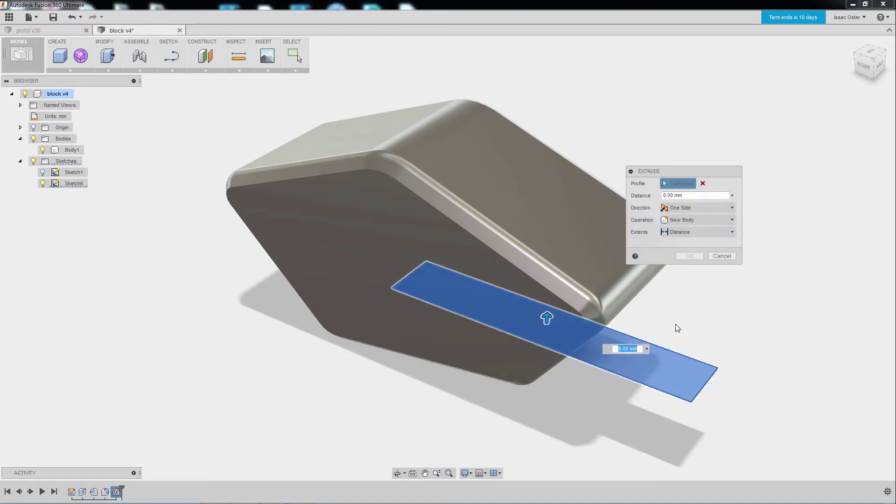
pyautogui.click(683, 212)
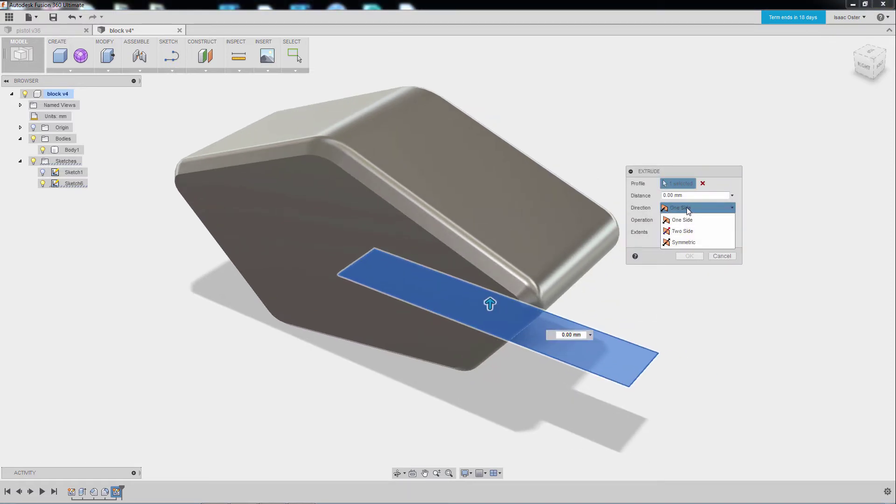
pyautogui.click(688, 232)
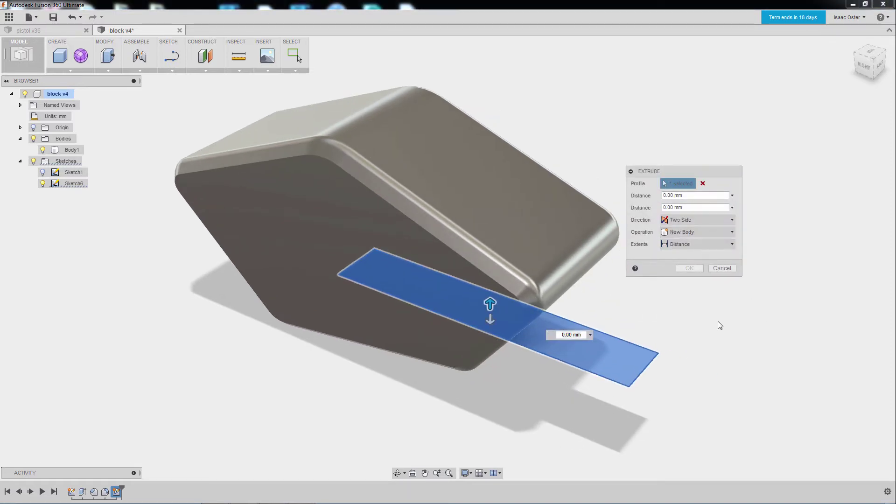
pyautogui.click(684, 219)
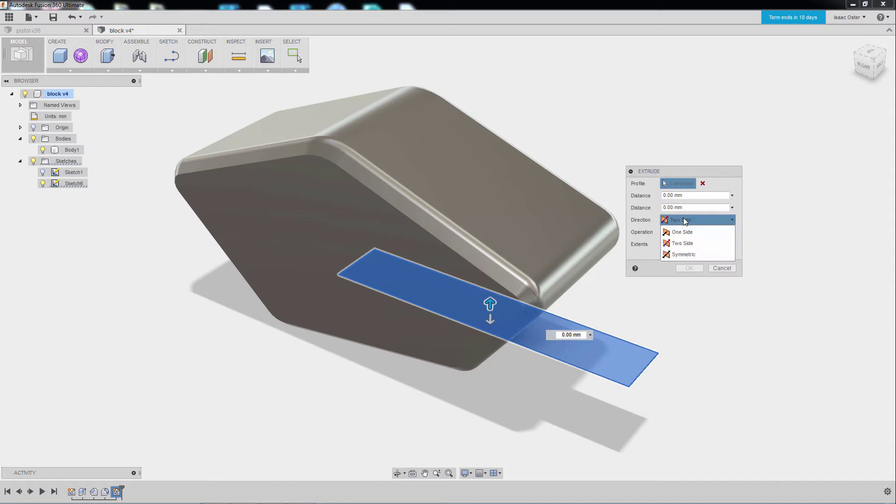
pyautogui.click(687, 244)
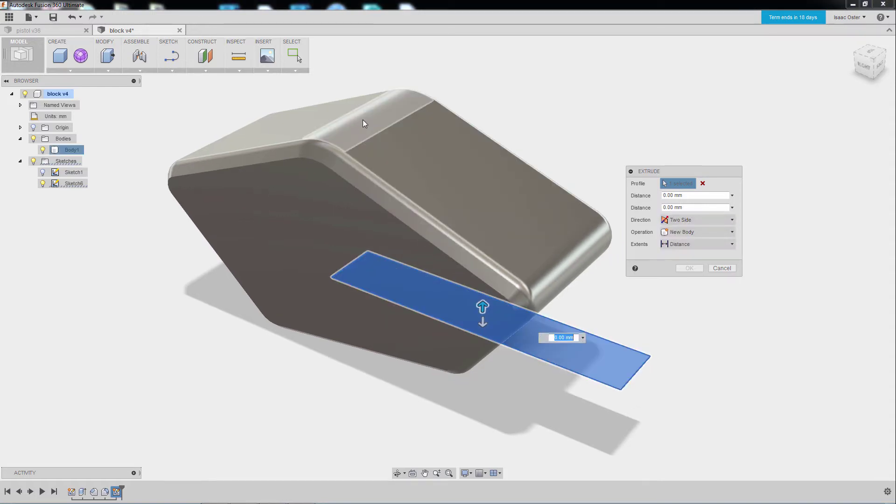
pyautogui.moveTo(359, 410); pyautogui.dragTo(309, 378, button='middle')
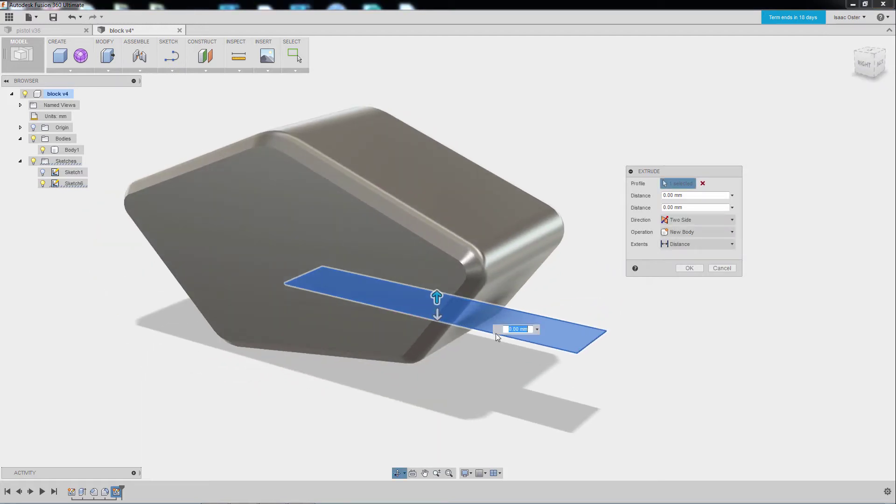
pyautogui.click(687, 246)
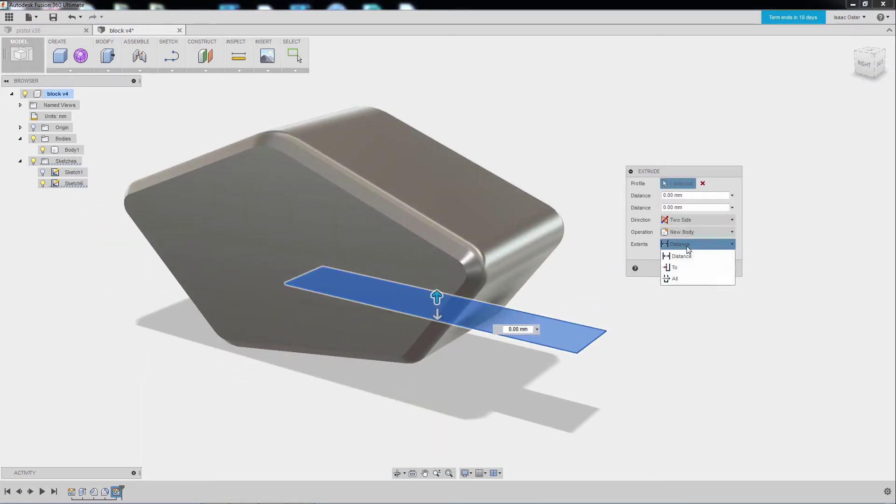
pyautogui.click(676, 267)
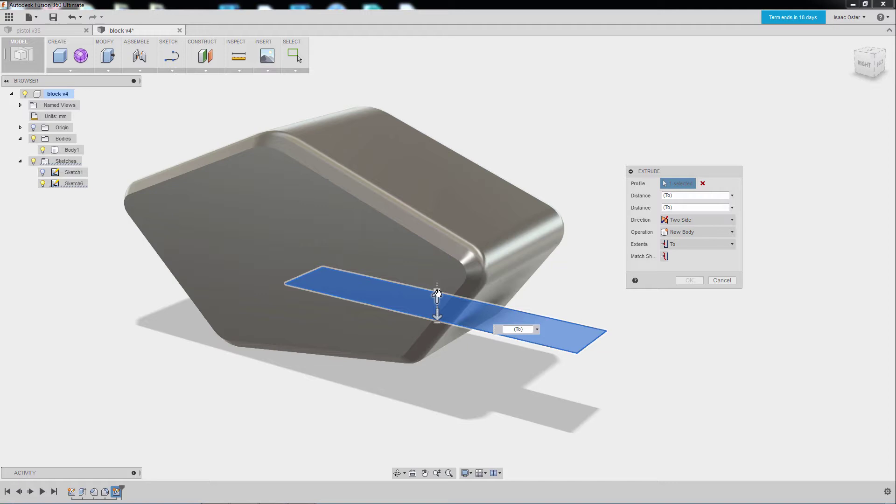
pyautogui.click(483, 203)
pyautogui.keyDown('shift'); pyautogui.moveTo(483, 202); pyautogui.dragTo(446, 224, button='middle'); pyautogui.keyUp('shift')
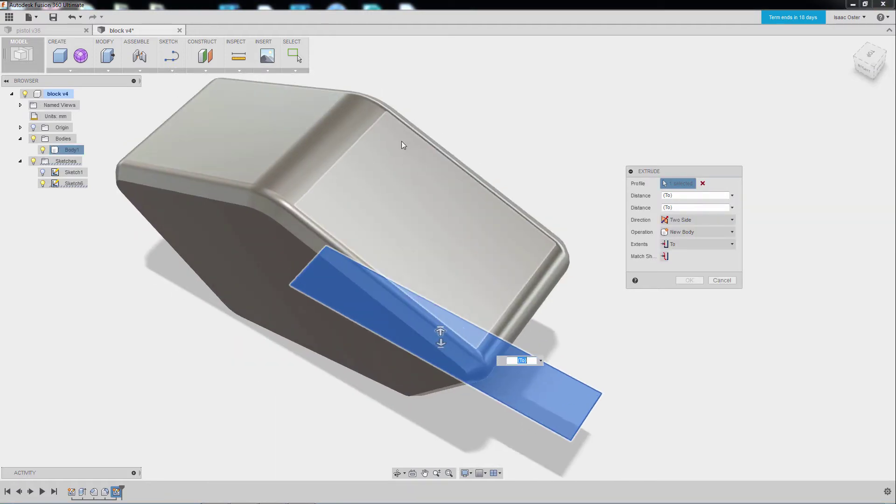
pyautogui.click(324, 140)
pyautogui.keyDown('shift'); pyautogui.moveTo(561, 321); pyautogui.dragTo(610, 308, button='middle'); pyautogui.keyUp('shift')
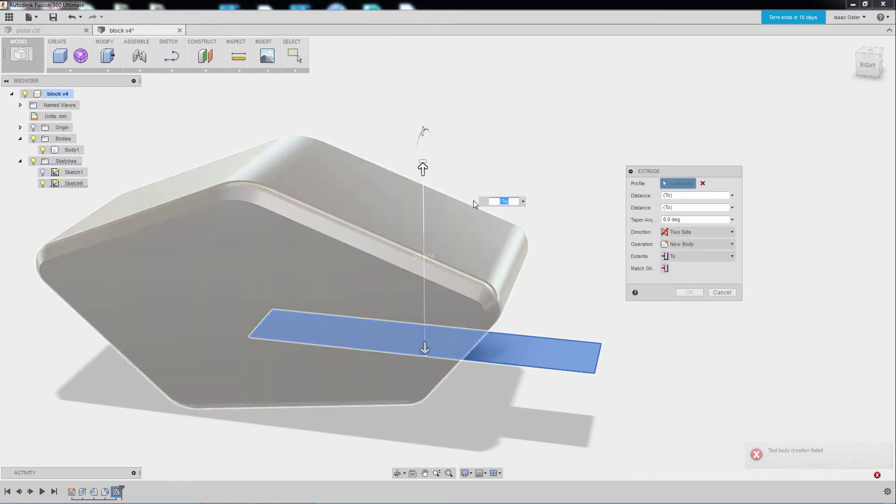
pyautogui.click(722, 292)
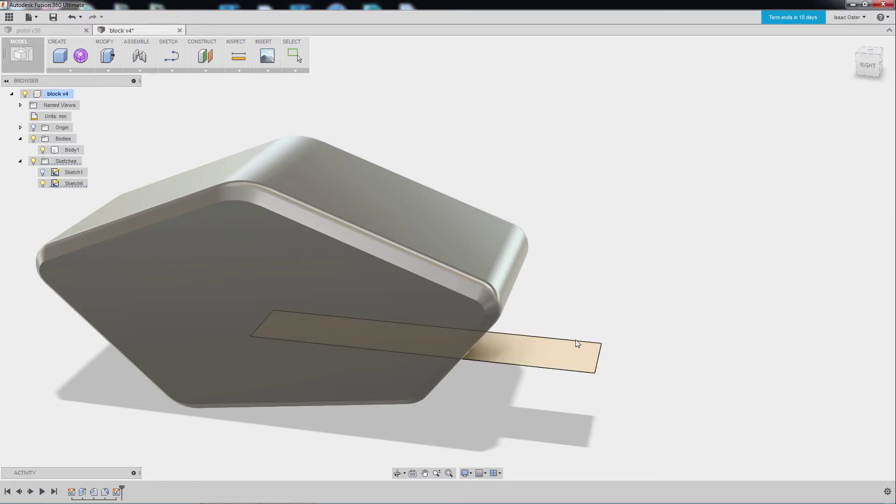
# Step: Try extruding the rectangle To Object up to the block, then cancel the failed extrude
pyautogui.rightClick(522, 346)
pyautogui.click(545, 335)
pyautogui.click(521, 347)
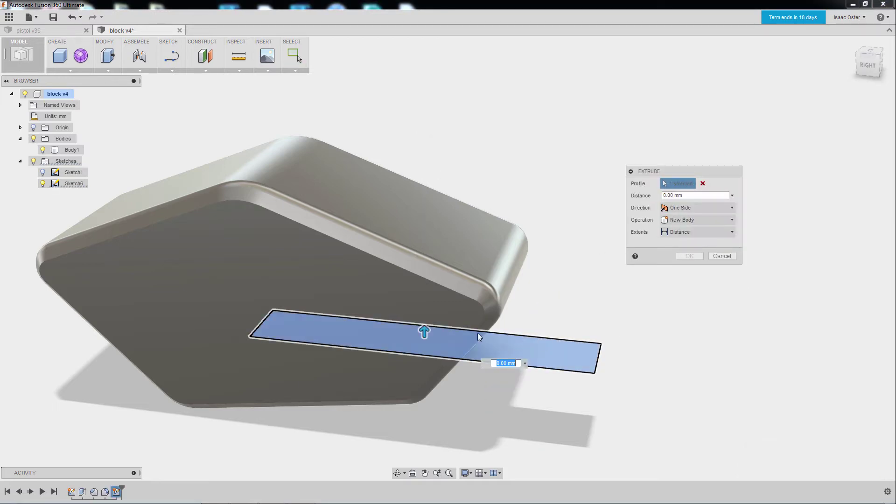
pyautogui.click(681, 231)
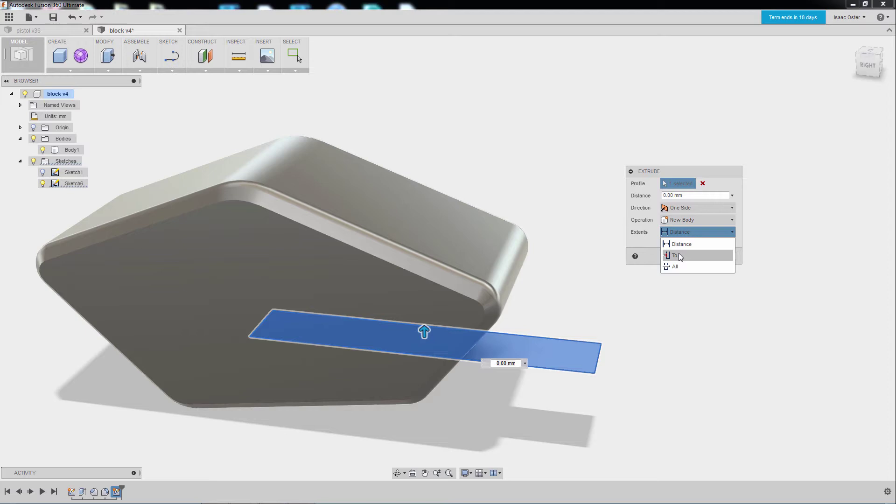
pyautogui.click(674, 255)
pyautogui.click(280, 164)
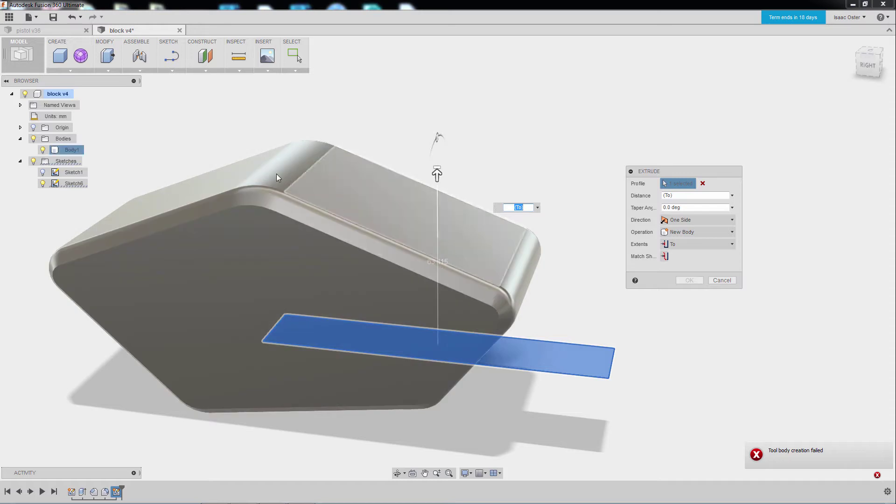
pyautogui.click(722, 280)
# Step: Start a fresh extrude of the rectangle profile, pulling it up 75 mm
pyautogui.click(530, 344)
pyautogui.rightClick(531, 344)
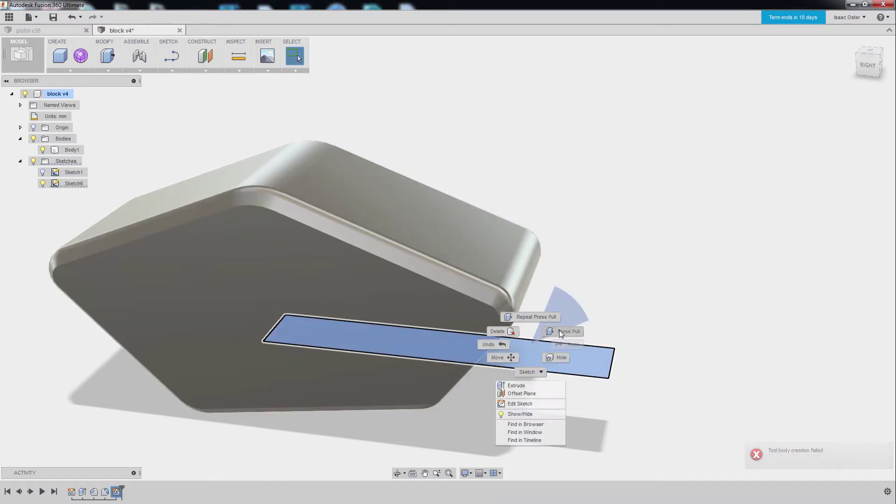
pyautogui.click(558, 329)
pyautogui.moveTo(438, 332); pyautogui.dragTo(436, 143)
pyautogui.keyDown('shift'); pyautogui.moveTo(631, 370); pyautogui.dragTo(609, 317, button='middle'); pyautogui.keyUp('shift')
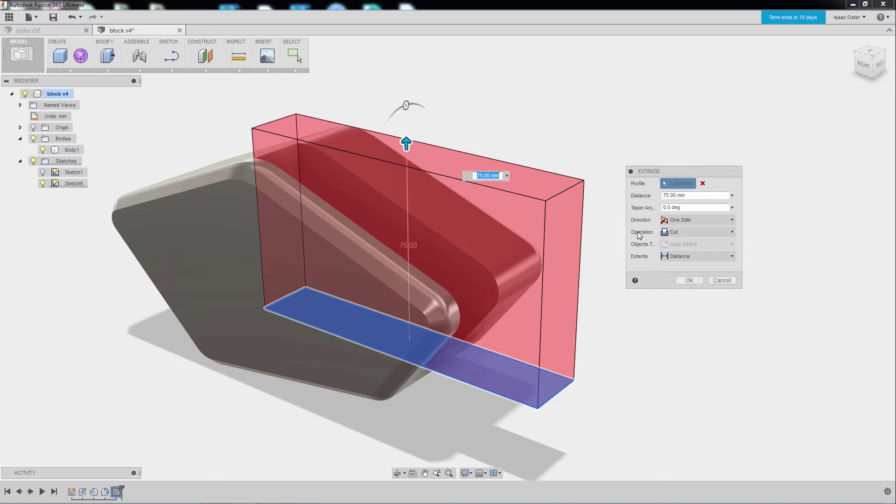
pyautogui.moveTo(619, 334); pyautogui.dragTo(610, 332, button='middle')
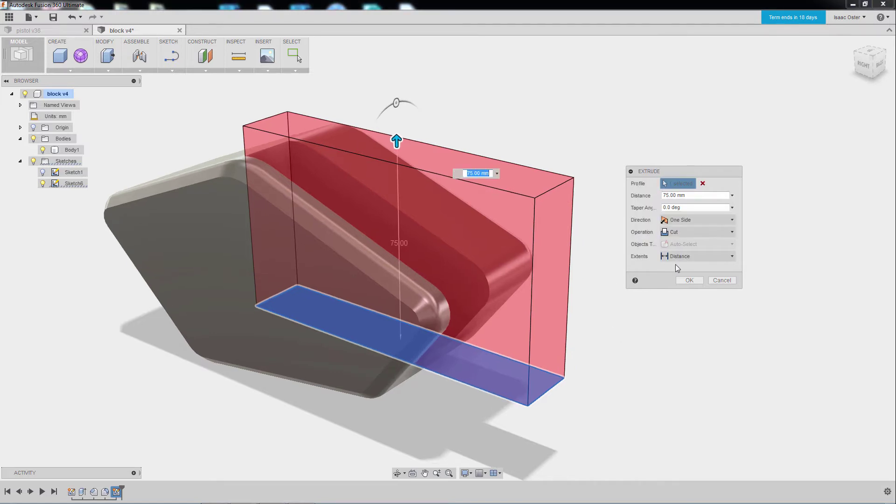
# Step: Make the extrude Two Sides with 40 mm downward as a New Body and confirm
pyautogui.click(698, 223)
pyautogui.click(678, 236)
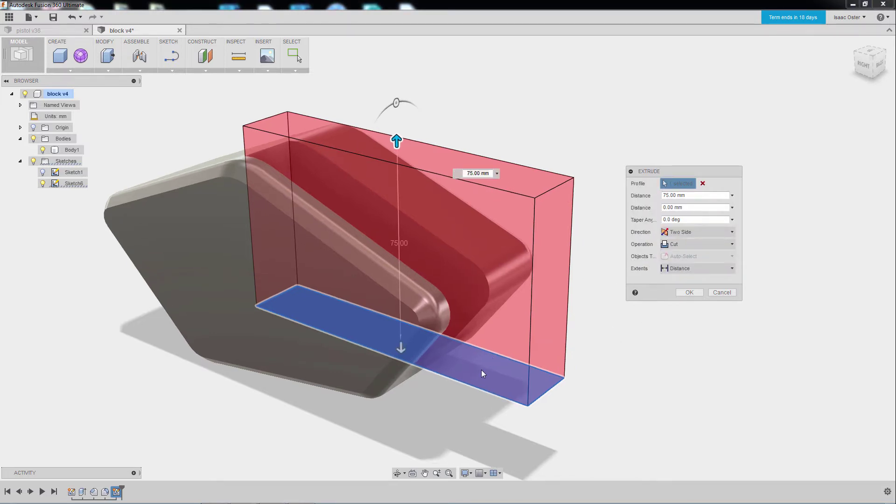
pyautogui.moveTo(398, 360); pyautogui.dragTo(402, 439)
pyautogui.keyDown('shift'); pyautogui.moveTo(617, 419); pyautogui.dragTo(589, 376, button='middle'); pyautogui.keyUp('shift')
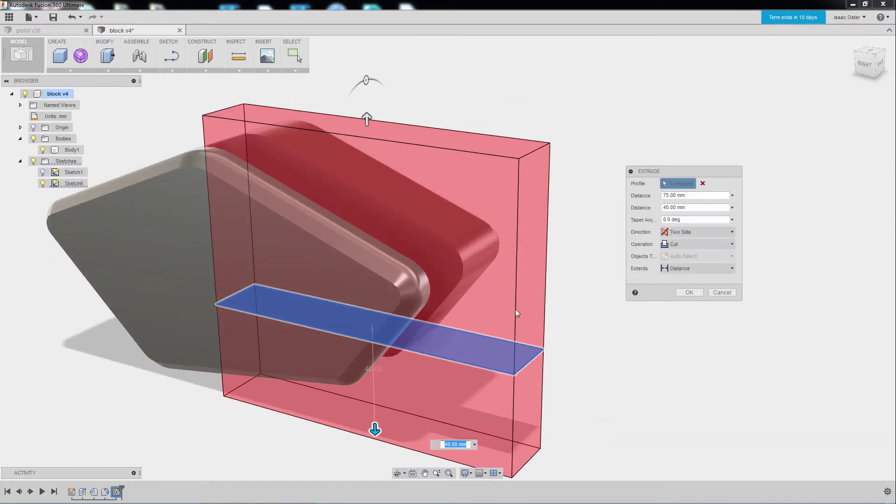
pyautogui.keyDown('shift'); pyautogui.moveTo(517, 313); pyautogui.dragTo(430, 252, button='middle'); pyautogui.keyUp('shift')
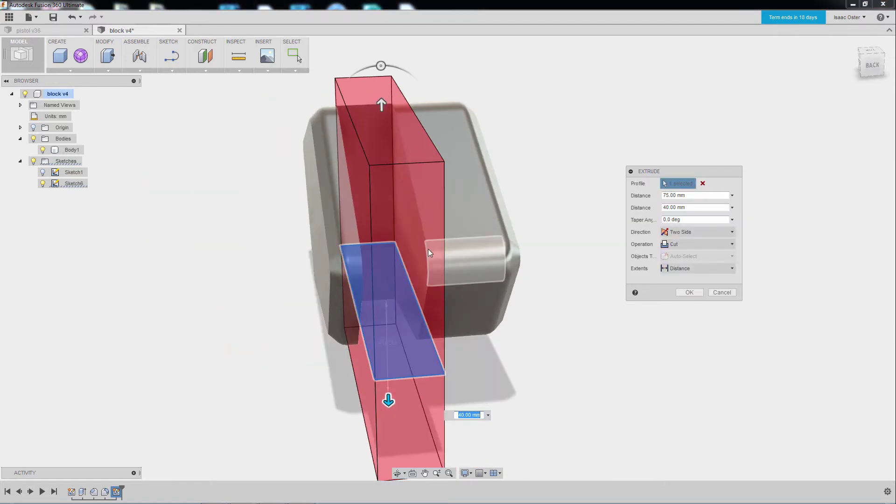
pyautogui.keyDown('shift'); pyautogui.moveTo(399, 189); pyautogui.dragTo(404, 176, button='middle'); pyautogui.keyUp('shift')
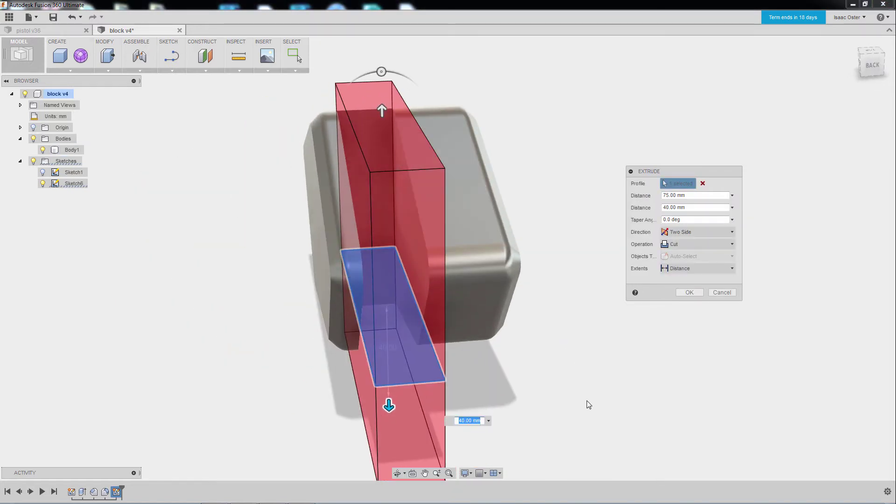
pyautogui.keyDown('shift'); pyautogui.moveTo(589, 405); pyautogui.dragTo(702, 352, button='middle'); pyautogui.keyUp('shift')
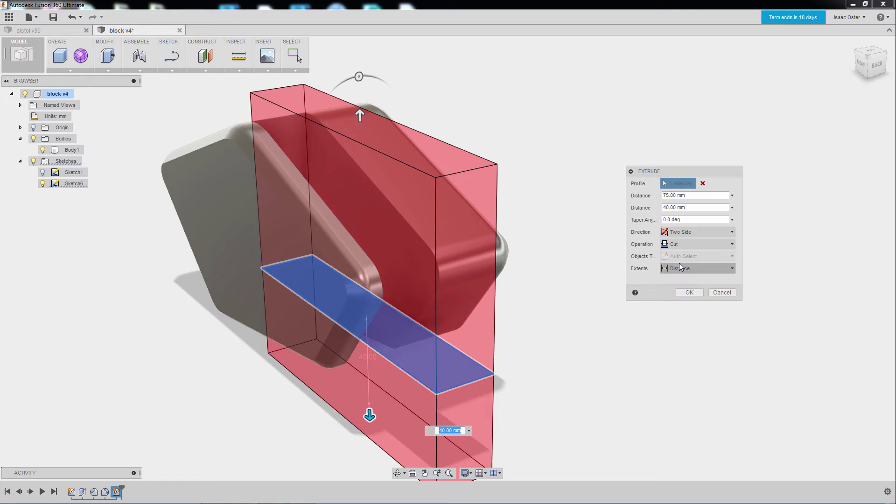
pyautogui.click(660, 244)
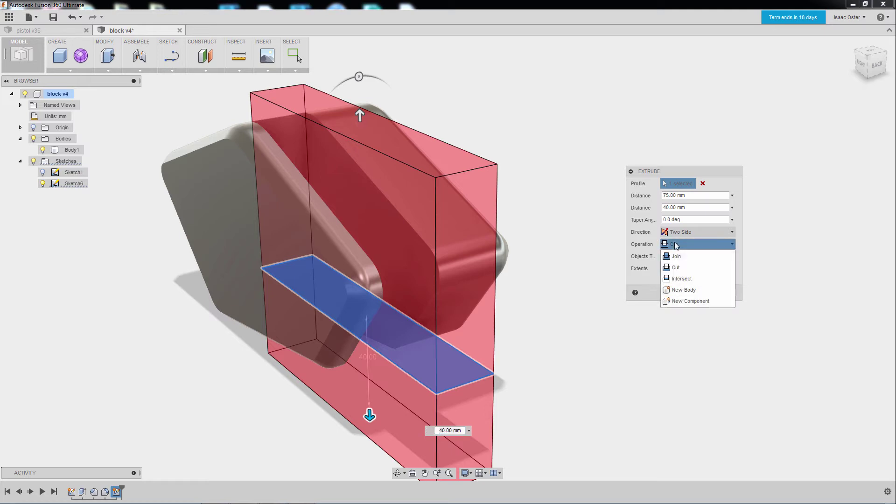
pyautogui.click(682, 291)
pyautogui.click(690, 281)
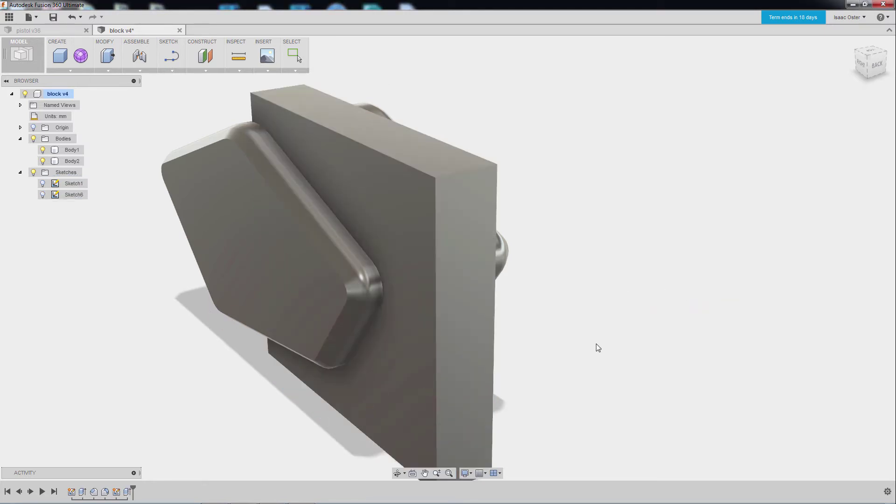
# Step: Start a Mirror with Pattern Type set to Bodies and select the Body2 slab
pyautogui.keyDown('shift'); pyautogui.moveTo(596, 349); pyautogui.dragTo(640, 223, button='middle'); pyautogui.keyUp('shift')
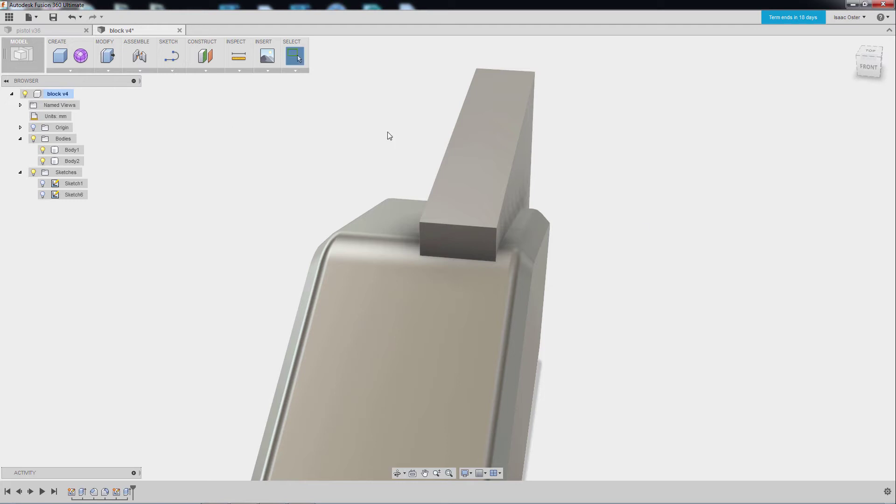
pyautogui.click(70, 71)
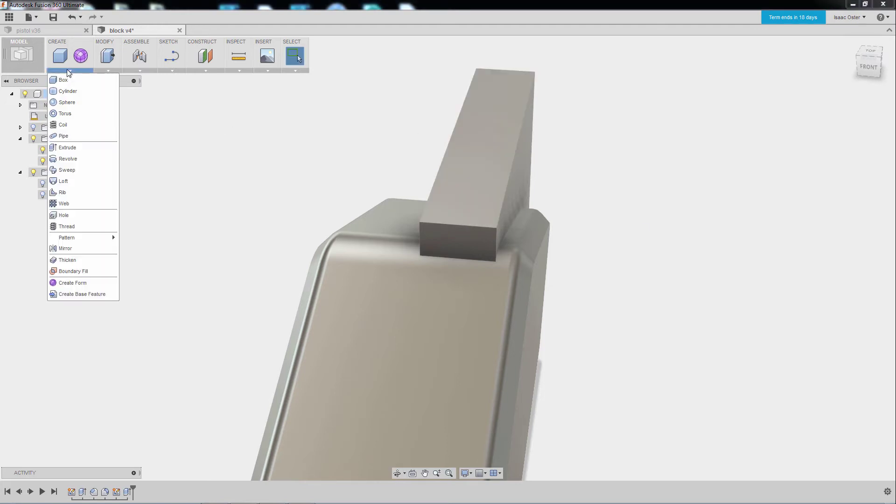
pyautogui.click(76, 249)
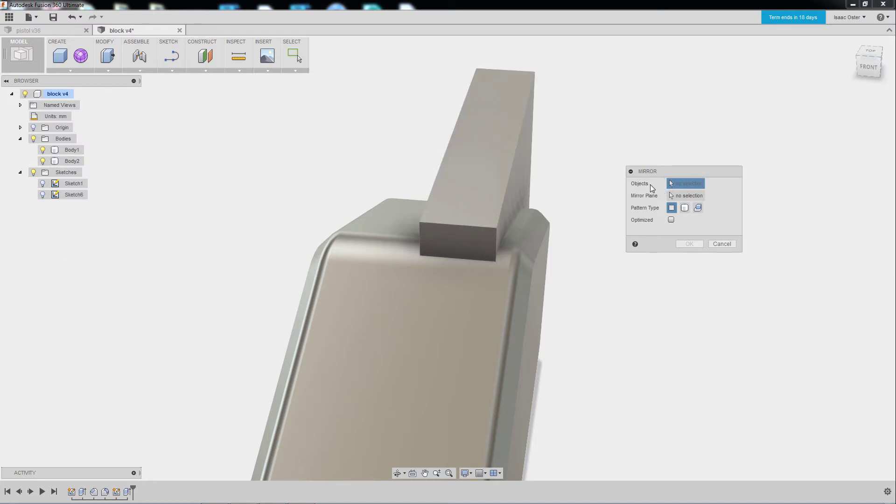
pyautogui.click(494, 141)
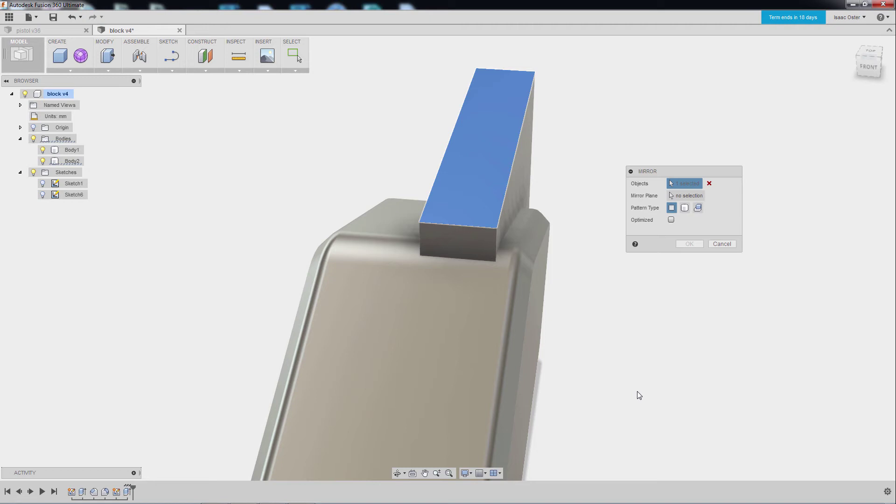
pyautogui.keyDown('shift'); pyautogui.moveTo(637, 391); pyautogui.dragTo(597, 228, button='middle'); pyautogui.keyUp('shift')
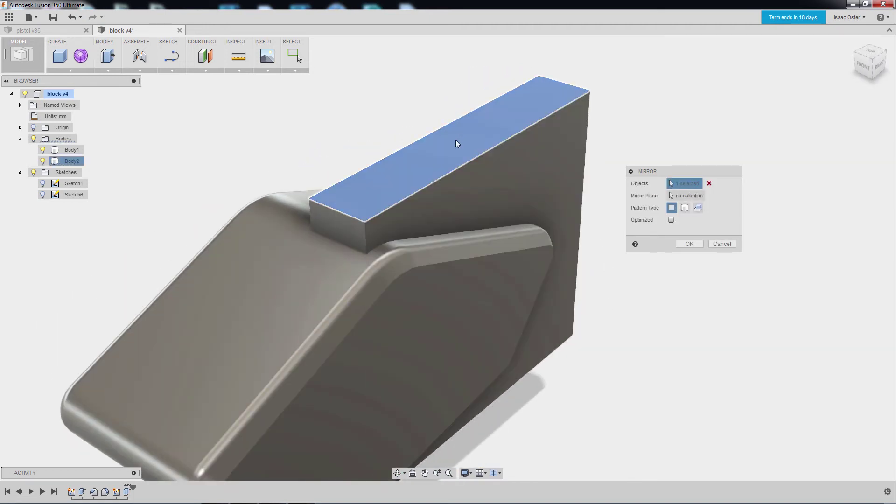
pyautogui.click(684, 207)
pyautogui.click(512, 111)
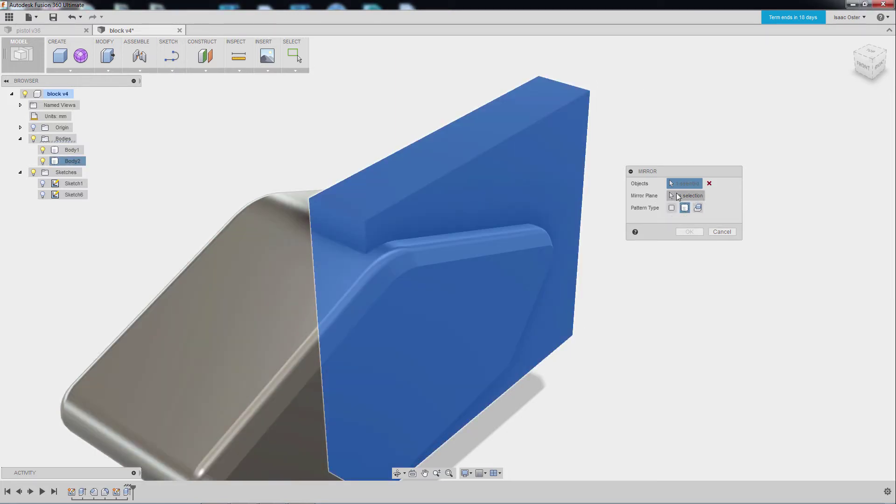
# Step: Use the origin WorkPlane as the mirror plane and confirm the mirror
pyautogui.click(688, 196)
pyautogui.keyDown('shift'); pyautogui.moveTo(670, 414); pyautogui.dragTo(513, 298, button='middle'); pyautogui.keyUp('shift')
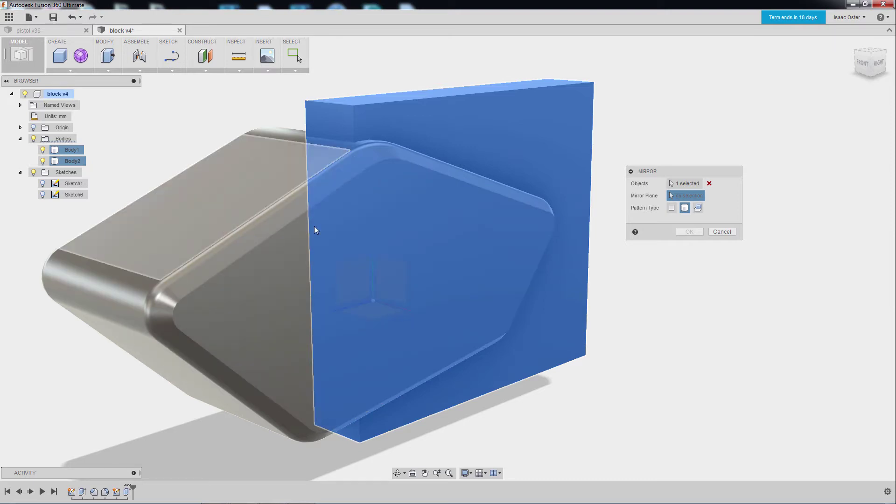
pyautogui.click(352, 279)
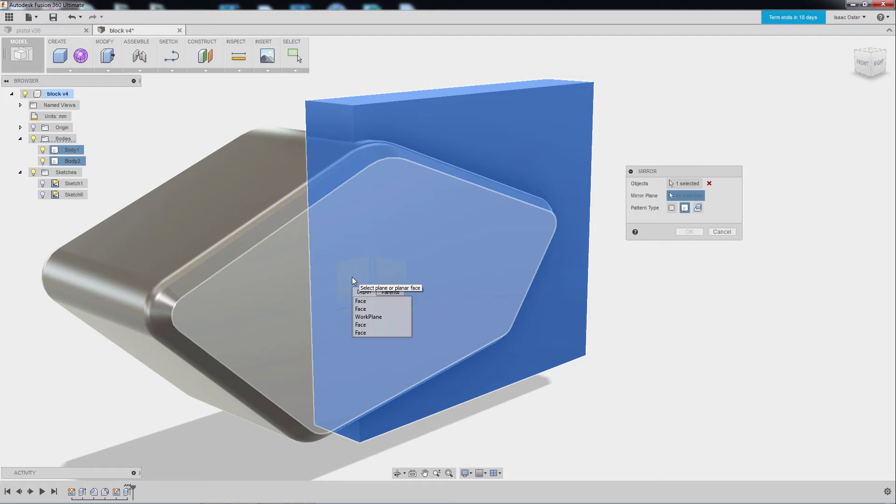
pyautogui.click(370, 316)
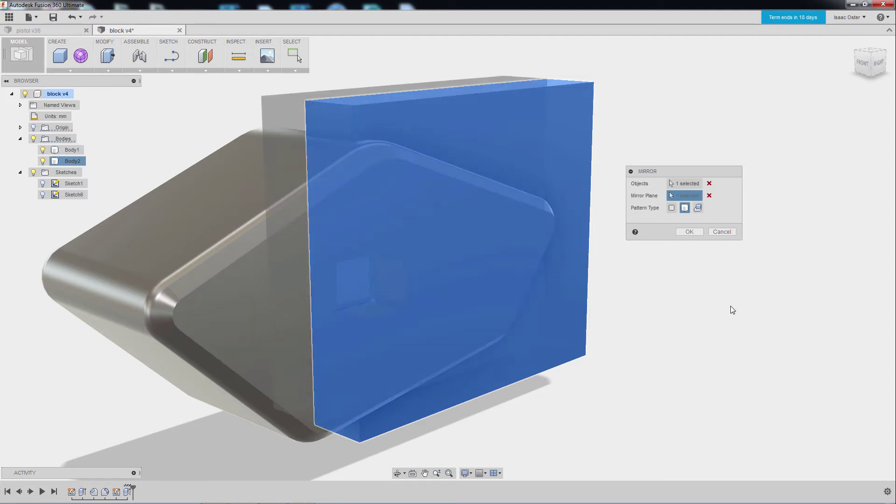
pyautogui.click(691, 233)
pyautogui.keyDown('shift'); pyautogui.moveTo(692, 233); pyautogui.dragTo(730, 326, button='middle'); pyautogui.keyUp('shift')
# Step: Combine the hexagonal block (target) with the slab (tool) using Cut, leaving a slotted Body1
pyautogui.scroll(-3, 729, 325)
pyautogui.scroll(5, 731, 320)
pyautogui.scroll(-5, 733, 319)
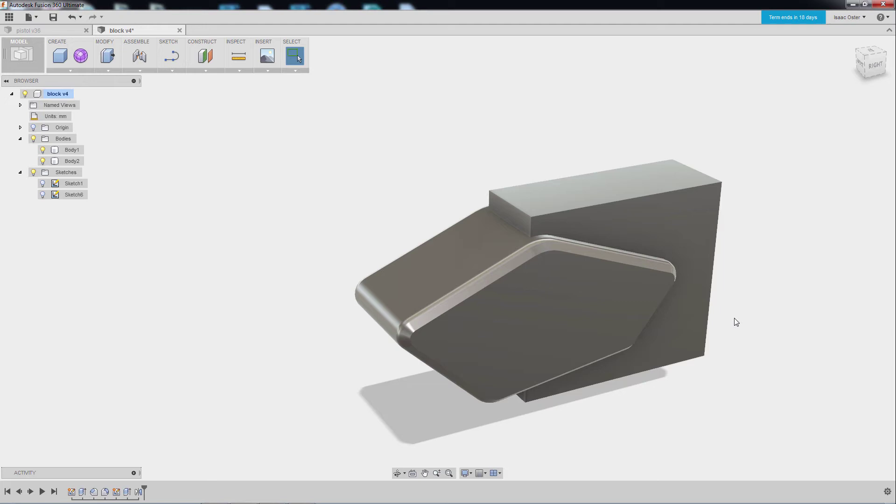
pyautogui.click(105, 71)
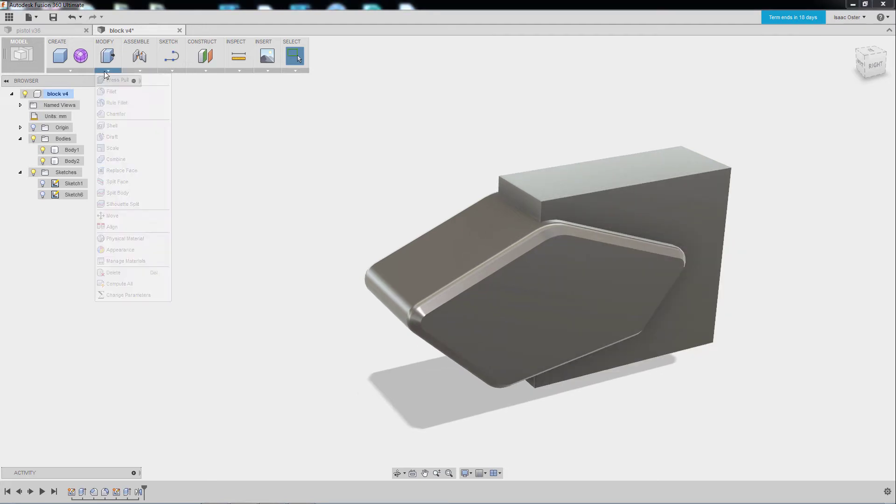
pyautogui.click(111, 160)
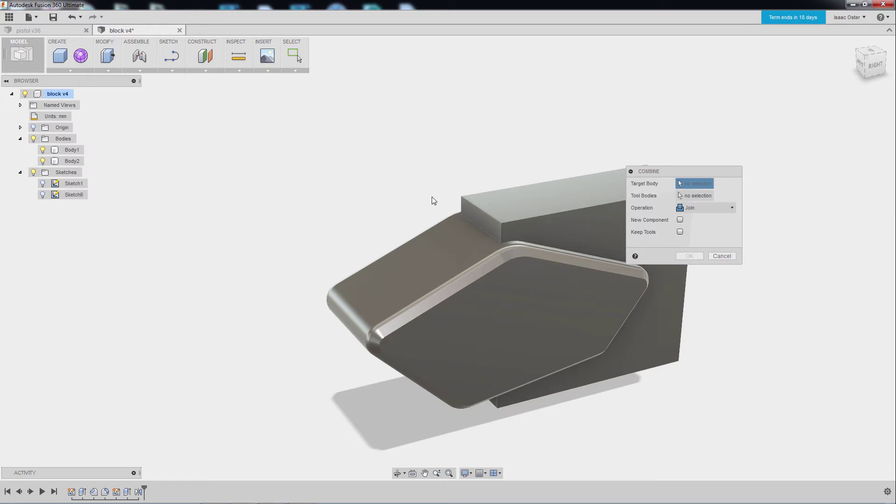
pyautogui.click(433, 269)
pyautogui.moveTo(346, 164); pyautogui.dragTo(318, 140, button='middle')
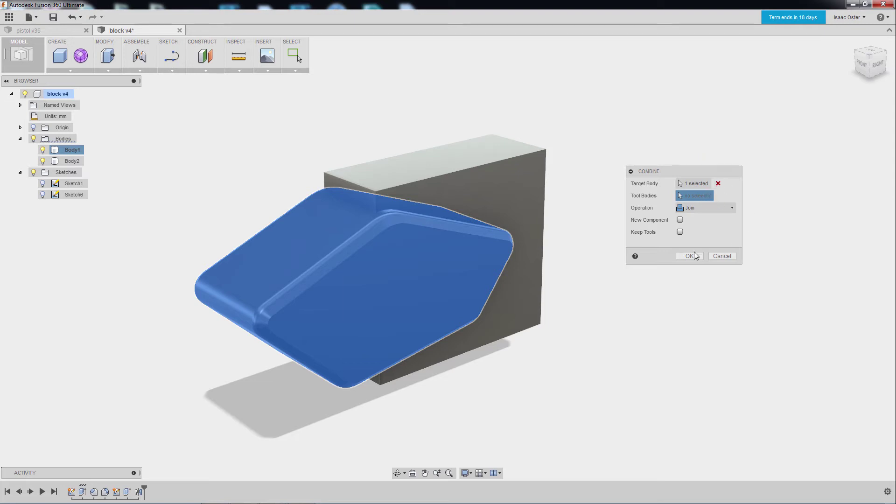
pyautogui.click(495, 184)
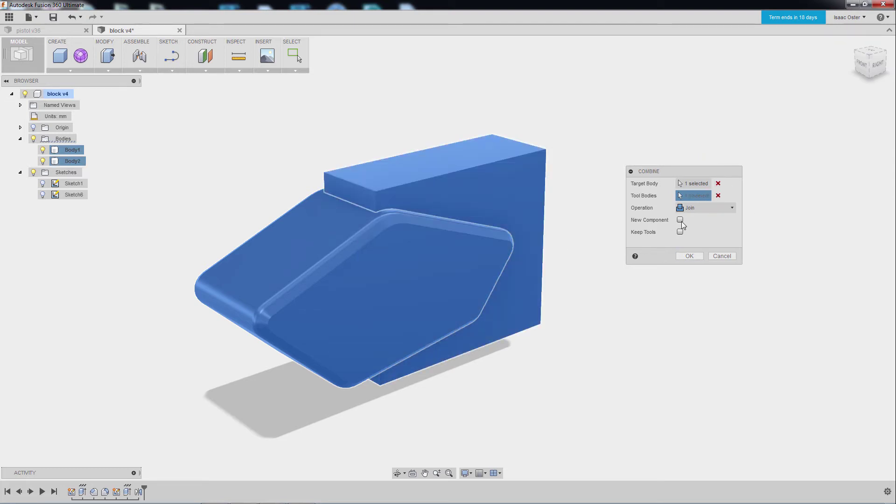
pyautogui.click(695, 209)
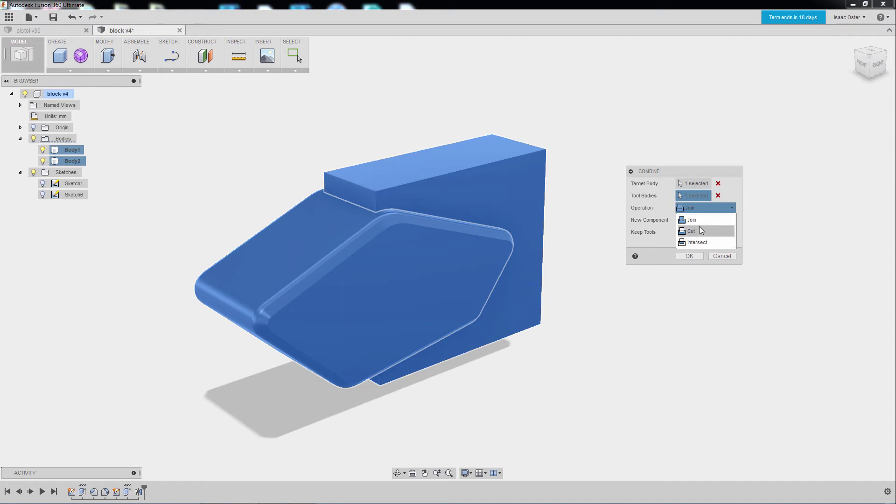
pyautogui.click(694, 230)
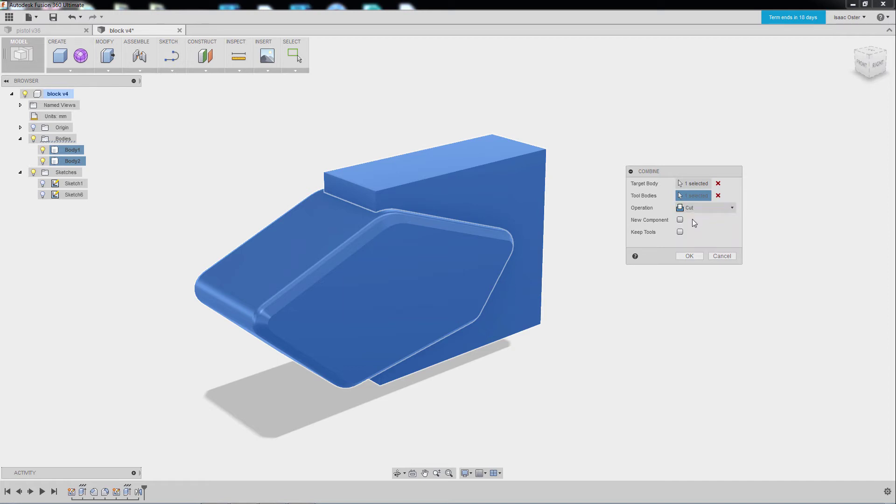
pyautogui.click(696, 257)
pyautogui.keyDown('shift'); pyautogui.moveTo(622, 263); pyautogui.dragTo(512, 178, button='middle'); pyautogui.keyUp('shift')
# Step: Start a fillet on one arm's edge chain, then cancel the oversized fillet
pyautogui.scroll(4, 575, 271)
pyautogui.click(145, 70)
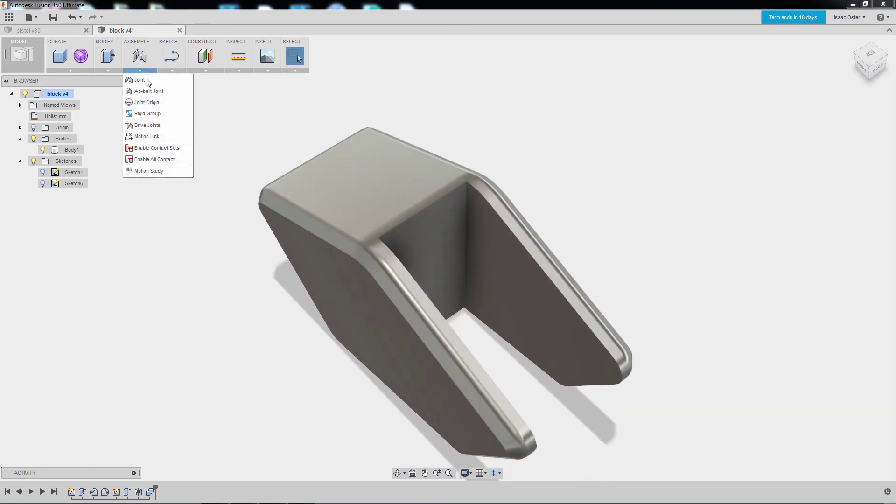
pyautogui.moveTo(108, 70)
pyautogui.click(114, 91)
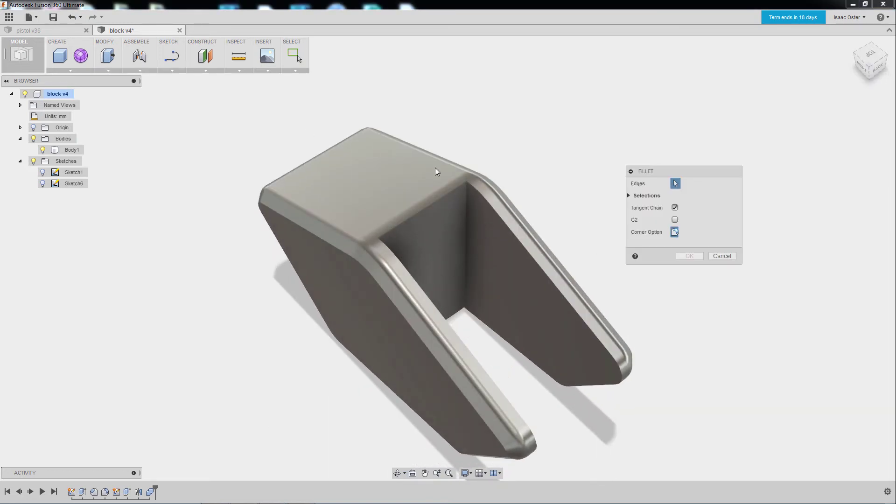
pyautogui.click(474, 187)
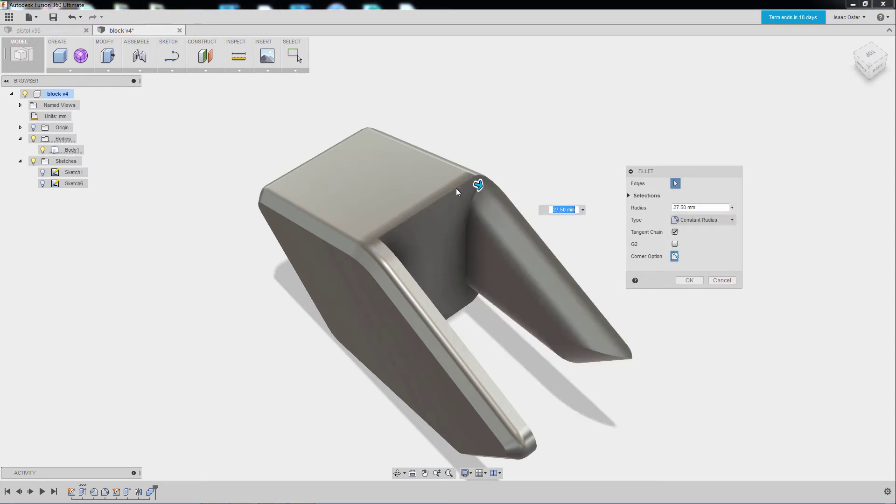
pyautogui.press('Return')
pyautogui.click(474, 194)
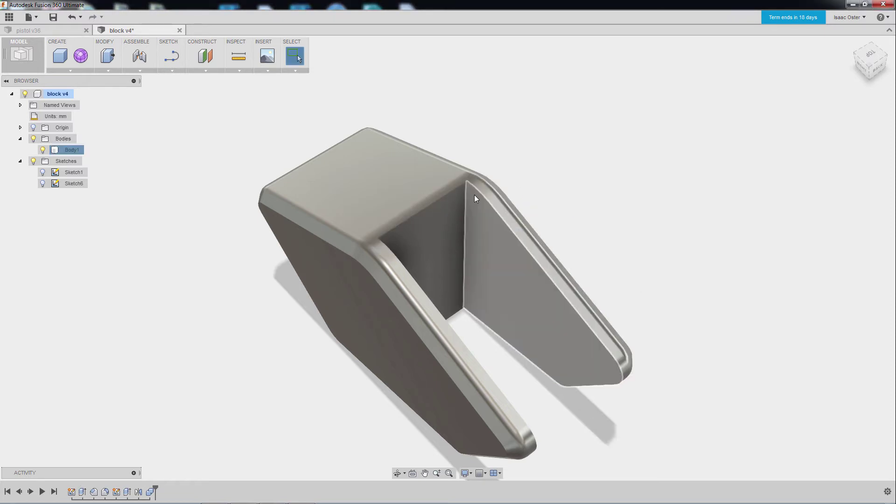
# Step: Fillet the inner edge chains of both arms with a 1 mm radius
pyautogui.click(113, 69)
pyautogui.click(116, 91)
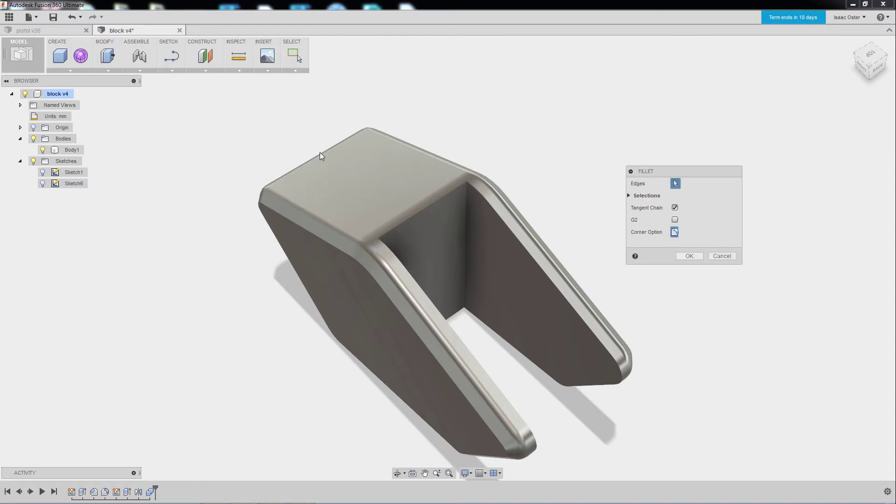
pyautogui.click(484, 199)
pyautogui.keyDown('shift'); pyautogui.moveTo(562, 170); pyautogui.dragTo(405, 199, button='middle'); pyautogui.keyUp('shift')
pyautogui.click(418, 202)
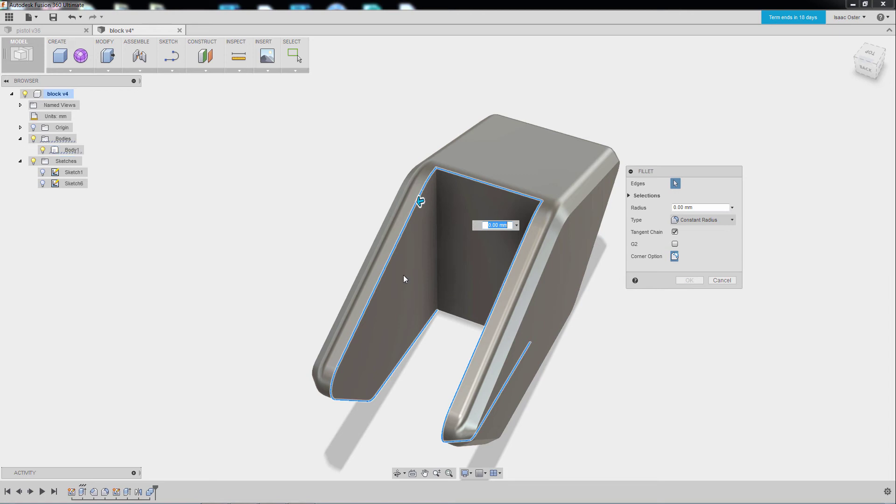
pyautogui.keyDown('shift'); pyautogui.moveTo(403, 275); pyautogui.dragTo(335, 211, button='middle'); pyautogui.keyUp('shift')
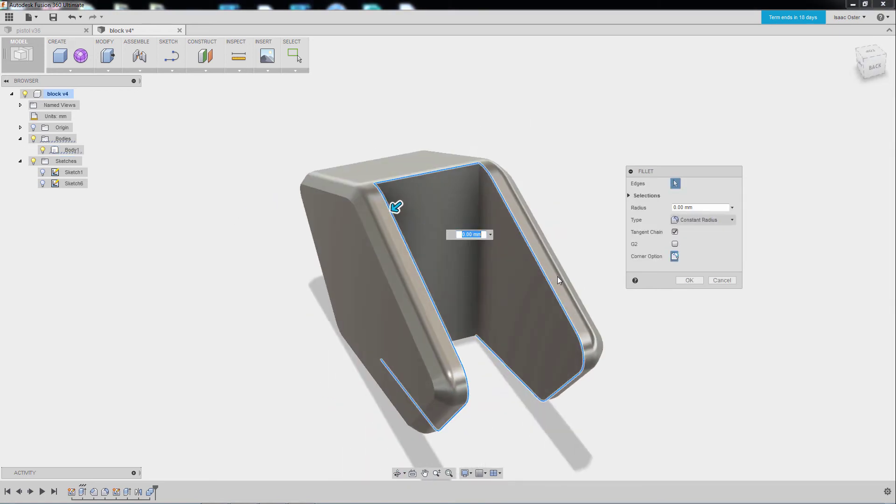
pyautogui.write('1')
pyautogui.keyDown('shift'); pyautogui.moveTo(541, 200); pyautogui.dragTo(683, 265, button='middle'); pyautogui.keyUp('shift')
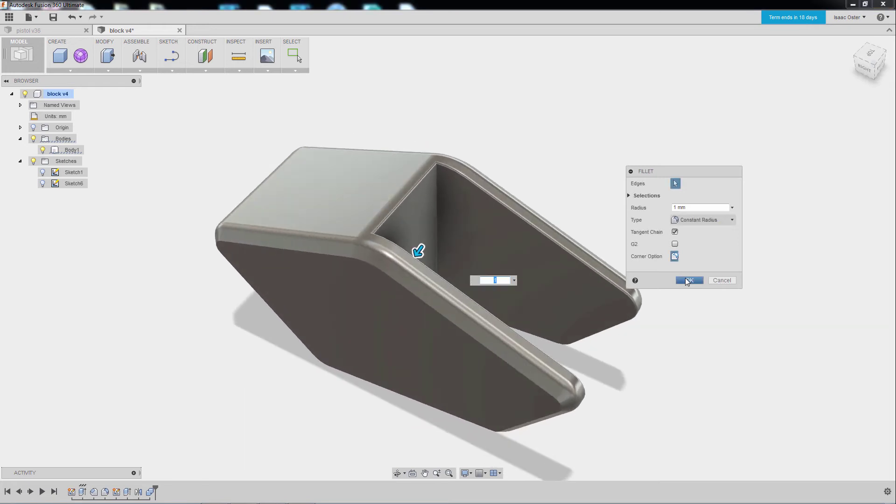
pyautogui.click(688, 279)
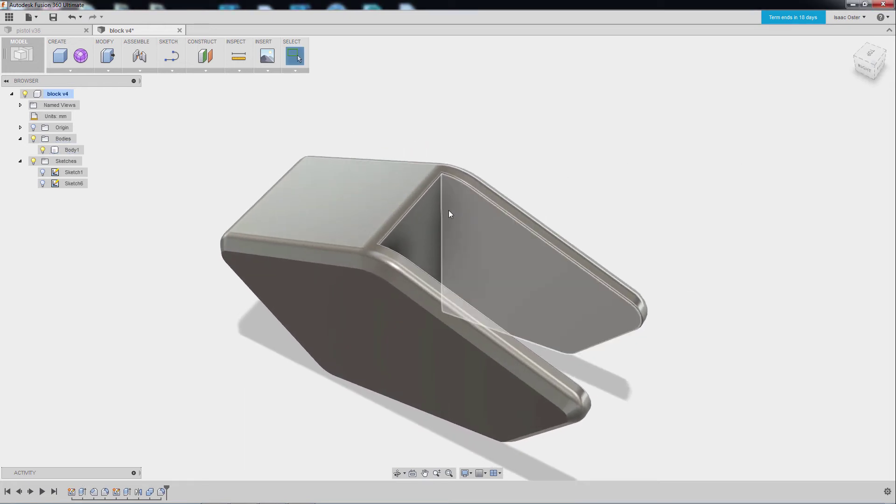
# Step: Fillet the two inner vertical corner edges of the U-opening with a 2 mm radius
pyautogui.click(108, 70)
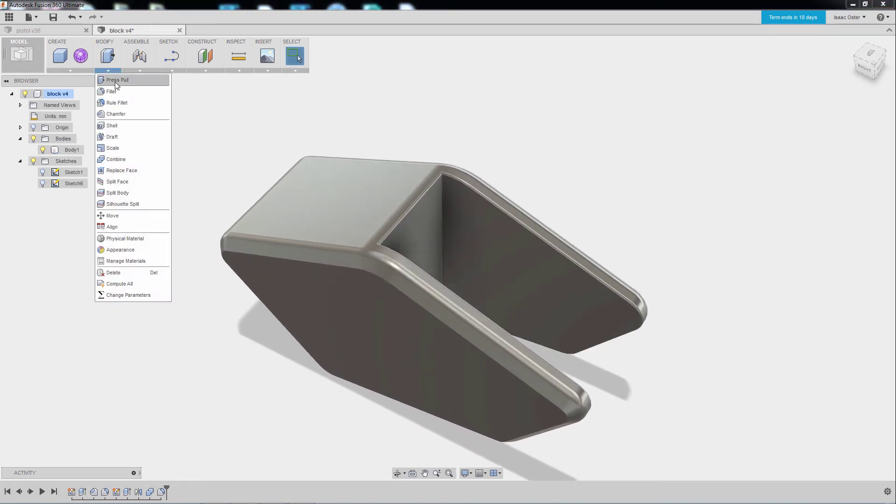
pyautogui.click(113, 91)
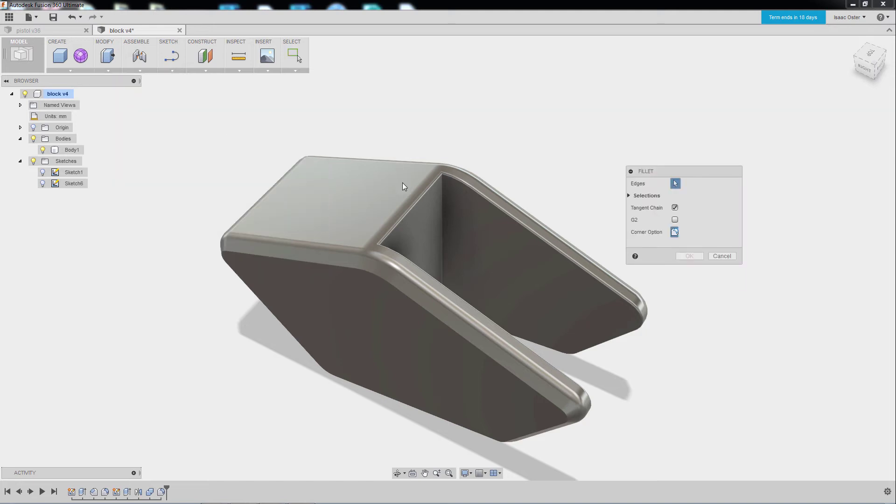
pyautogui.click(443, 200)
pyautogui.keyDown('shift'); pyautogui.moveTo(459, 189); pyautogui.dragTo(407, 223, button='middle'); pyautogui.keyUp('shift')
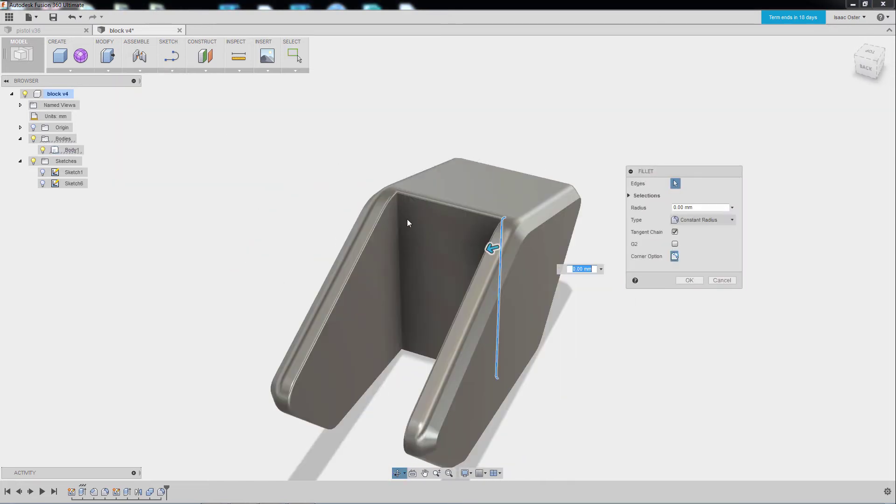
pyautogui.click(398, 220)
pyautogui.write('2')
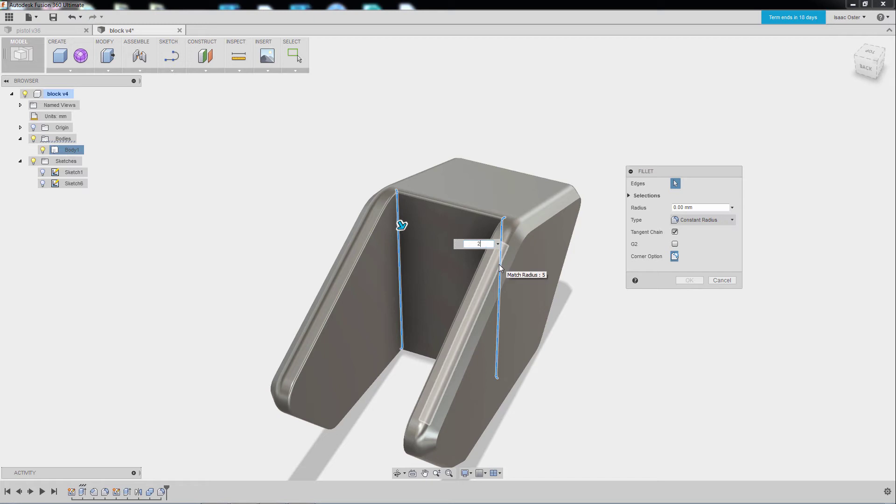
pyautogui.press('Return')
pyautogui.keyDown('shift'); pyautogui.moveTo(280, 167); pyautogui.dragTo(561, 176, button='middle'); pyautogui.keyUp('shift')
pyautogui.scroll(5, 502, 224)
pyautogui.scroll(-3, 522, 194)
pyautogui.scroll(-3, 508, 168)
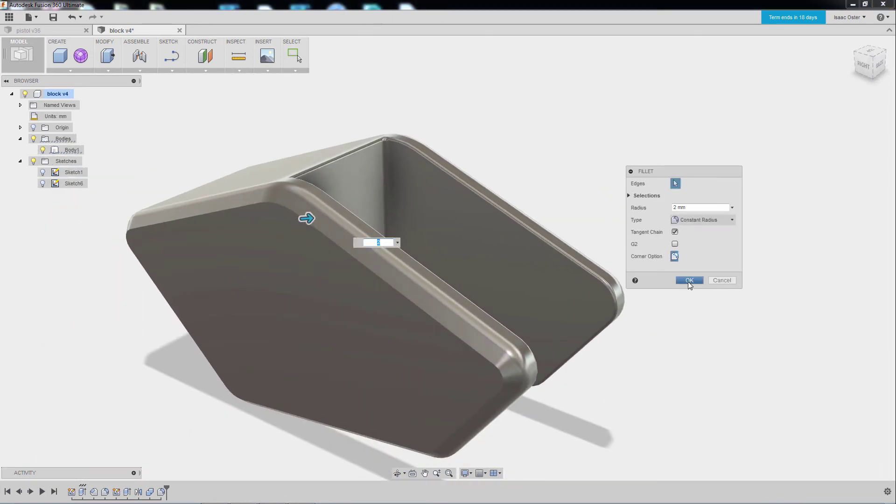
pyautogui.click(688, 280)
pyautogui.keyDown('shift'); pyautogui.moveTo(693, 300); pyautogui.dragTo(674, 278, button='middle'); pyautogui.keyUp('shift')
pyautogui.press('Escape')
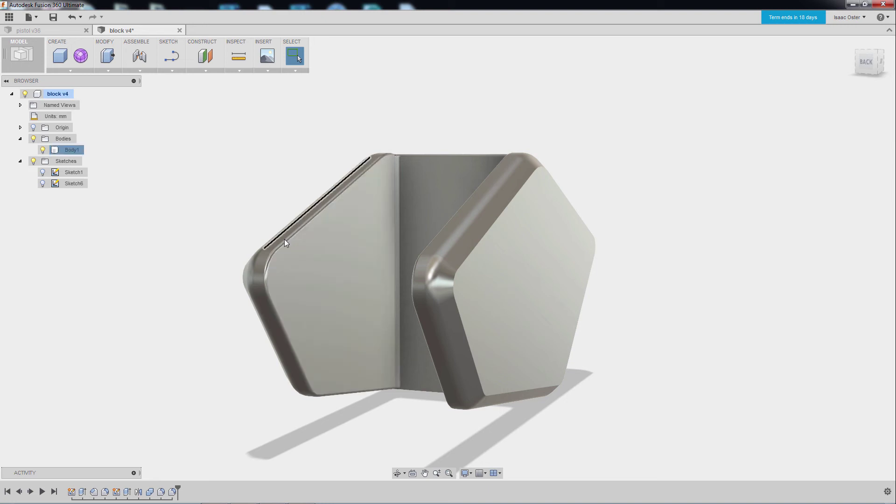
pyautogui.keyDown('shift'); pyautogui.moveTo(211, 181); pyautogui.dragTo(310, 202, button='middle'); pyautogui.keyUp('shift')
pyautogui.keyDown('shift'); pyautogui.moveTo(581, 232); pyautogui.dragTo(377, 378, button='middle'); pyautogui.keyUp('shift')
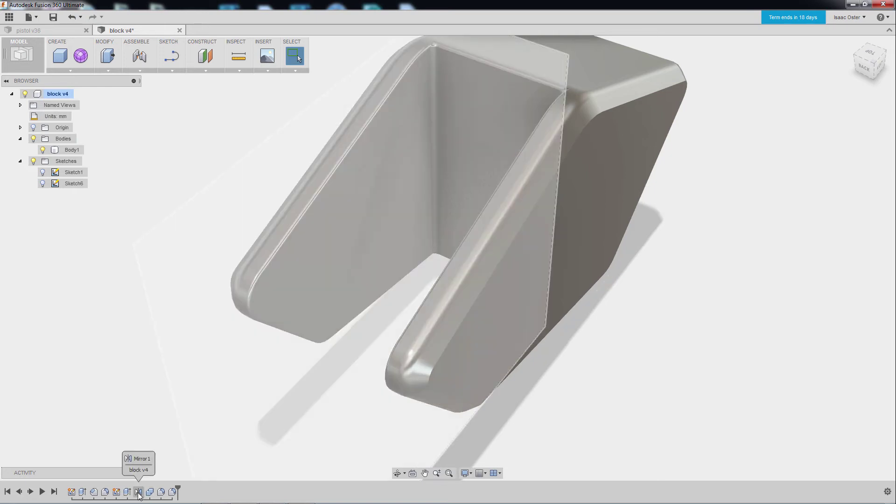
pyautogui.scroll(-3, 190, 344)
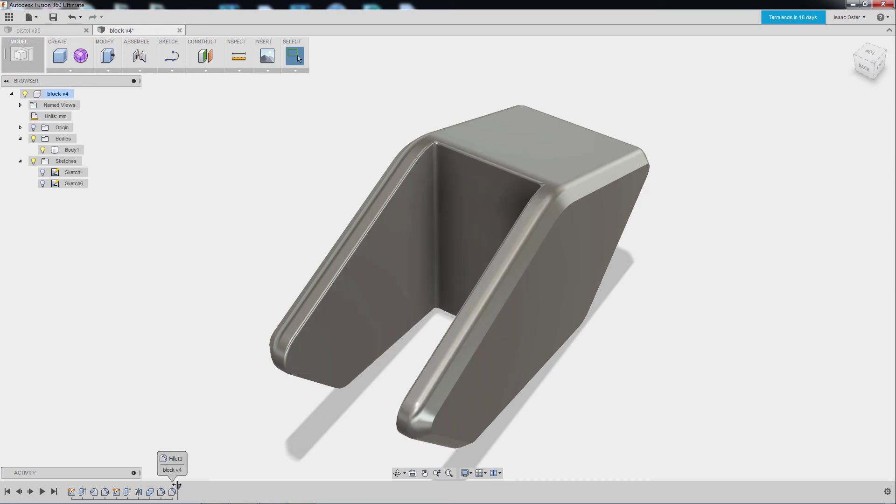
# Step: Roll the timeline back to after Combine1 and press-pull Body2's end face out 45 mm
pyautogui.moveTo(176, 485); pyautogui.dragTo(144, 489)
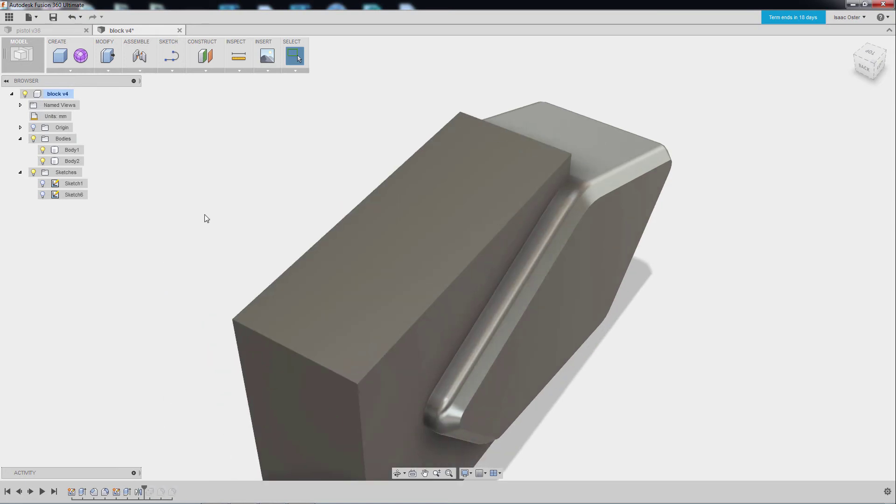
pyautogui.keyDown('shift'); pyautogui.moveTo(204, 214); pyautogui.dragTo(152, 194, button='middle'); pyautogui.keyUp('shift')
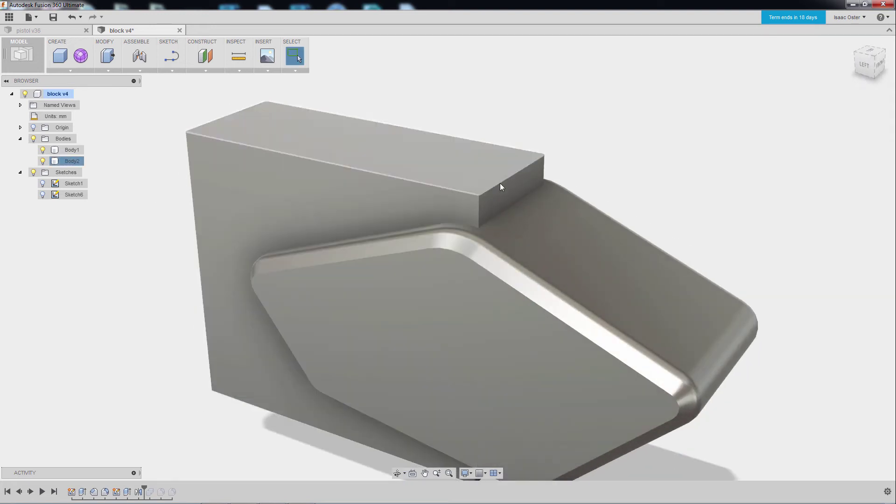
pyautogui.rightClick(503, 191)
pyautogui.click(547, 181)
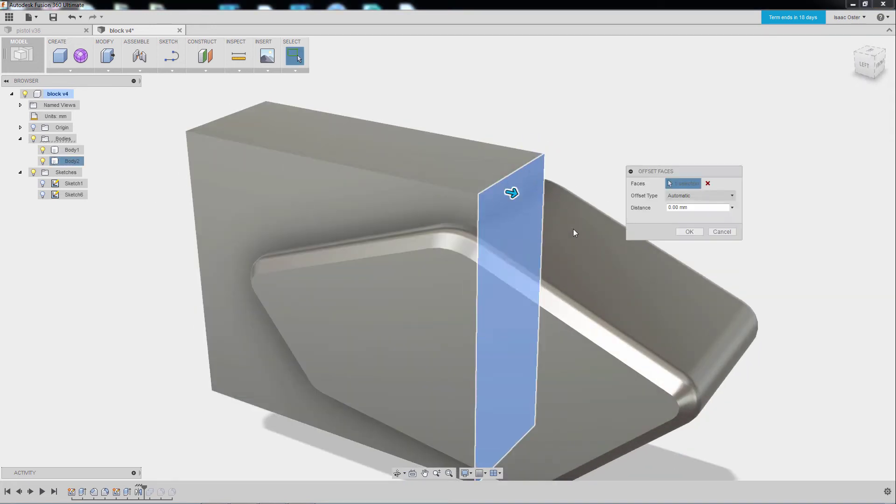
pyautogui.moveTo(512, 192); pyautogui.dragTo(661, 223)
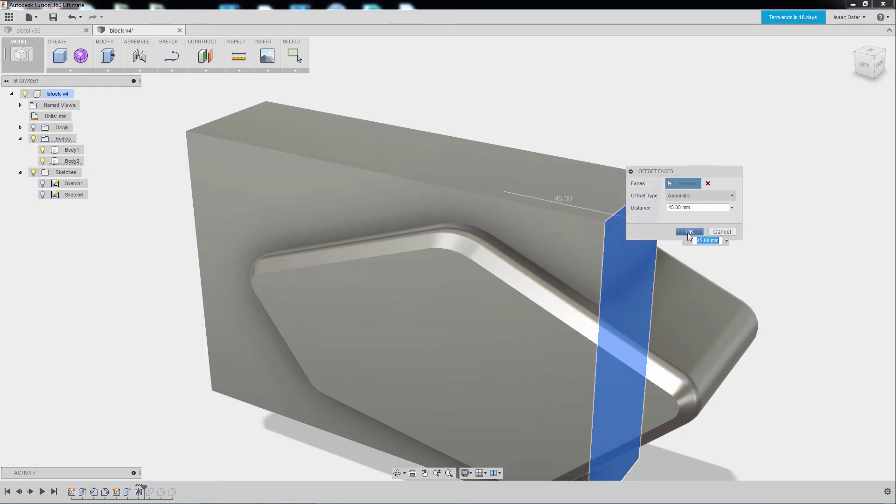
pyautogui.click(689, 232)
pyautogui.keyDown('shift'); pyautogui.moveTo(736, 236); pyautogui.dragTo(246, 369, button='middle'); pyautogui.keyUp('shift')
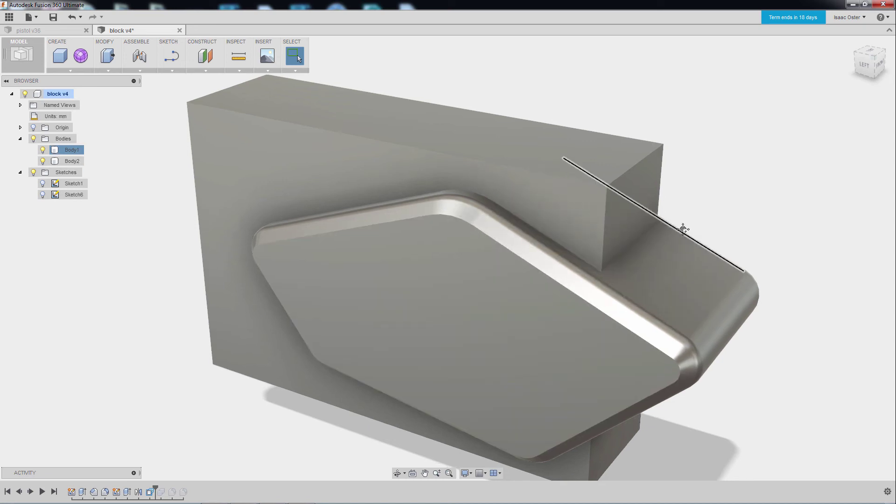
pyautogui.keyDown('shift'); pyautogui.moveTo(682, 228); pyautogui.dragTo(251, 416, button='middle'); pyautogui.keyUp('shift')
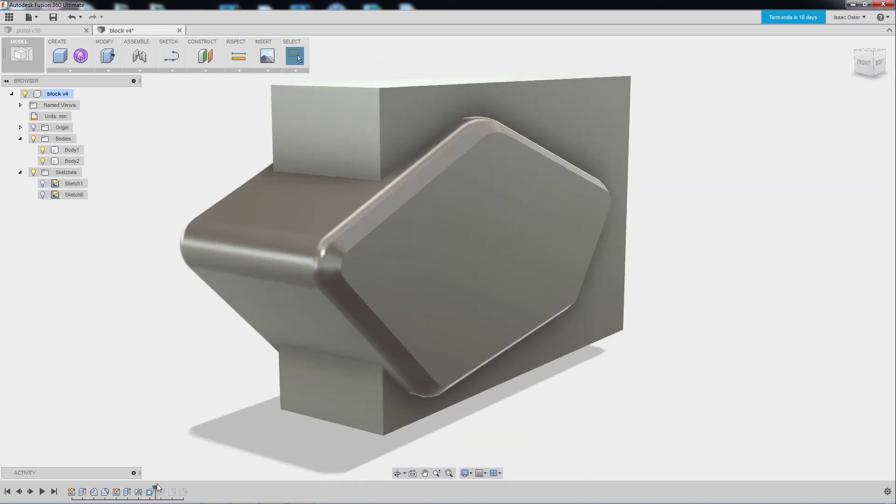
# Step: Roll the timeline marker to the end and delete the errored fillet features
pyautogui.moveTo(156, 487); pyautogui.dragTo(188, 487)
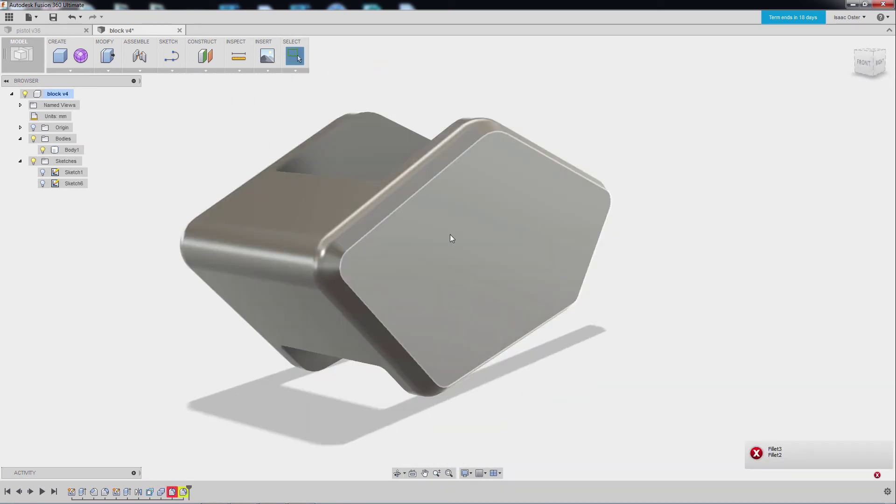
pyautogui.keyDown('shift'); pyautogui.moveTo(450, 238); pyautogui.dragTo(535, 267, button='middle'); pyautogui.keyUp('shift')
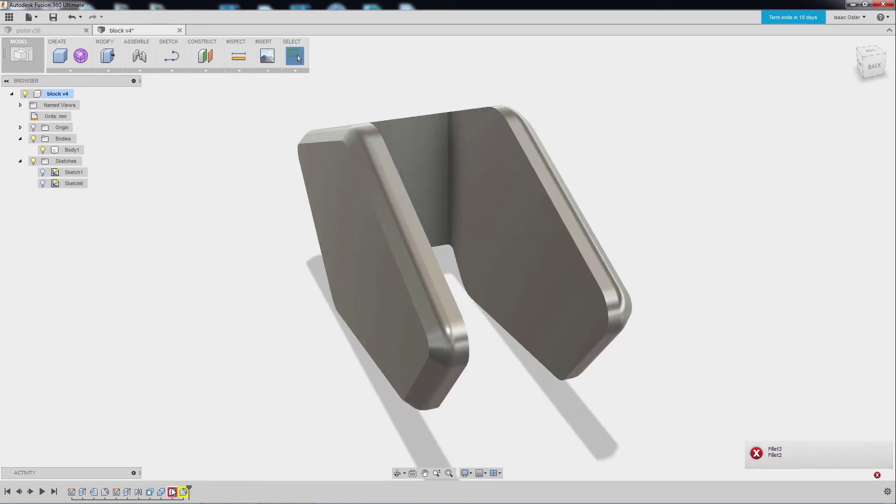
pyautogui.keyDown('shift'); pyautogui.moveTo(230, 279); pyautogui.dragTo(185, 487, button='middle'); pyautogui.keyUp('shift')
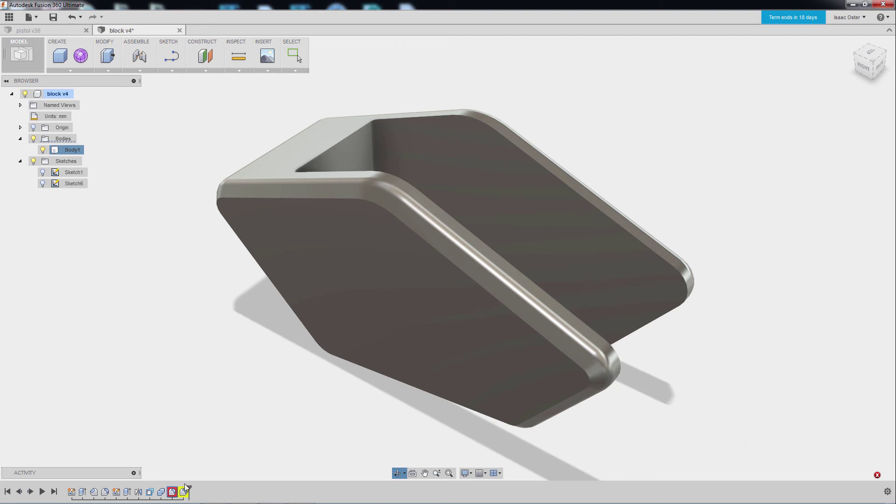
pyautogui.rightClick(172, 494)
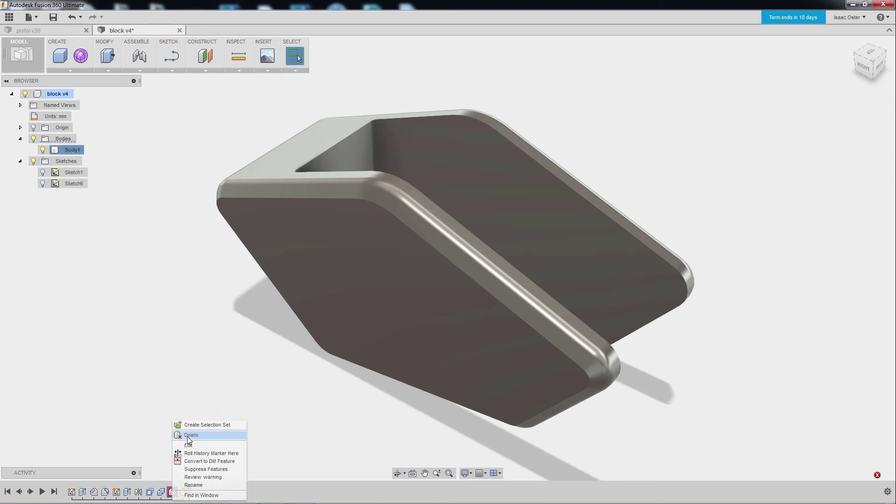
pyautogui.click(191, 438)
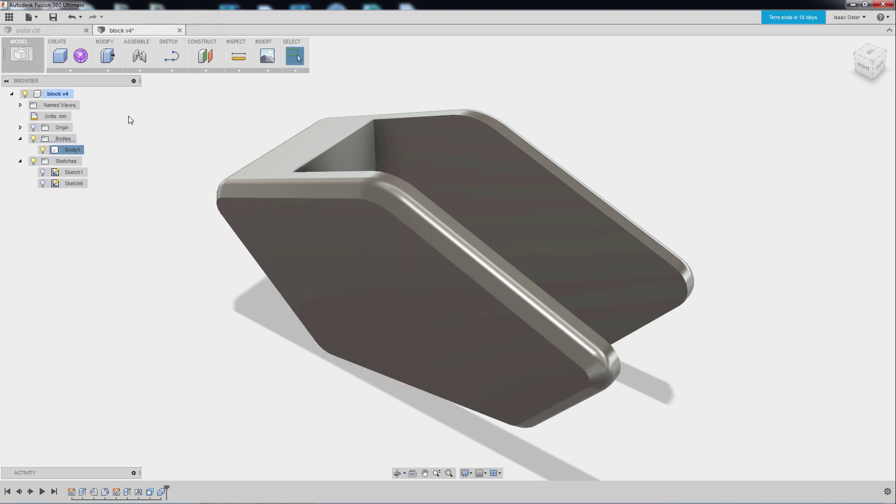
# Step: Start a fillet on the bracket's inner top loop, rim, vertical corner and bottom edges
pyautogui.click(114, 91)
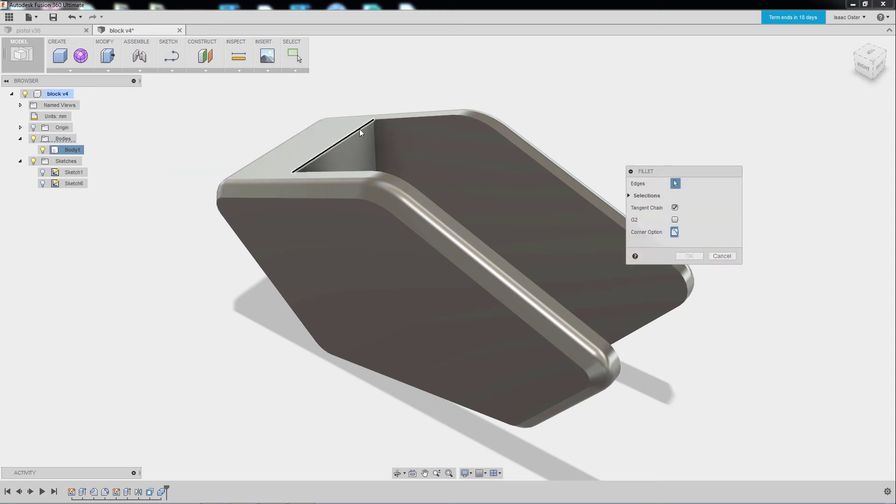
pyautogui.keyDown('shift'); pyautogui.moveTo(499, 136); pyautogui.dragTo(526, 146, button='middle'); pyautogui.keyUp('shift')
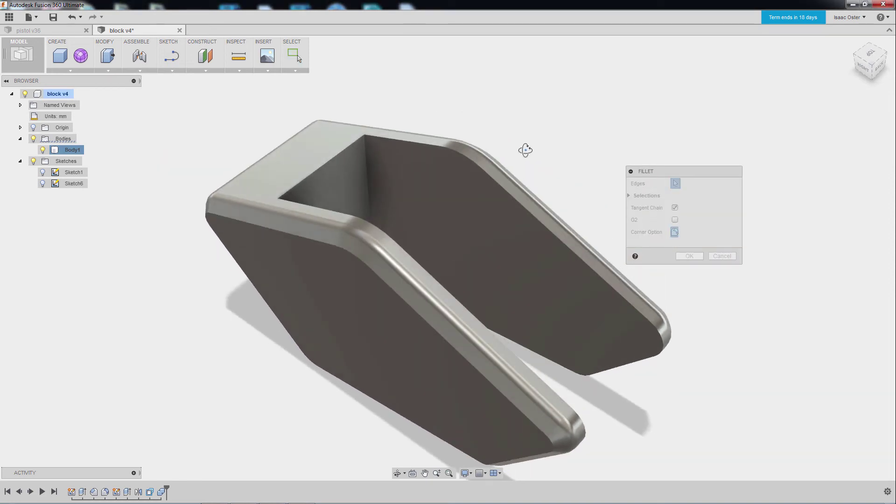
pyautogui.click(502, 189)
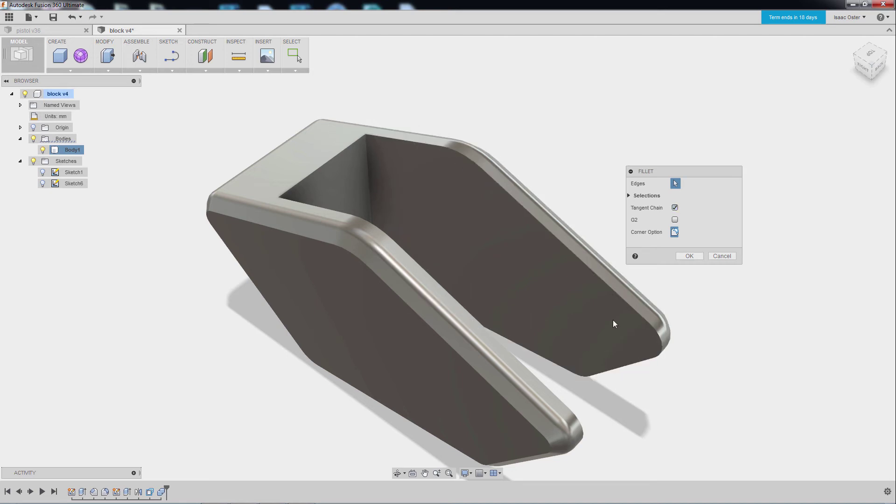
pyautogui.moveTo(686, 397); pyautogui.dragTo(634, 394, button='middle')
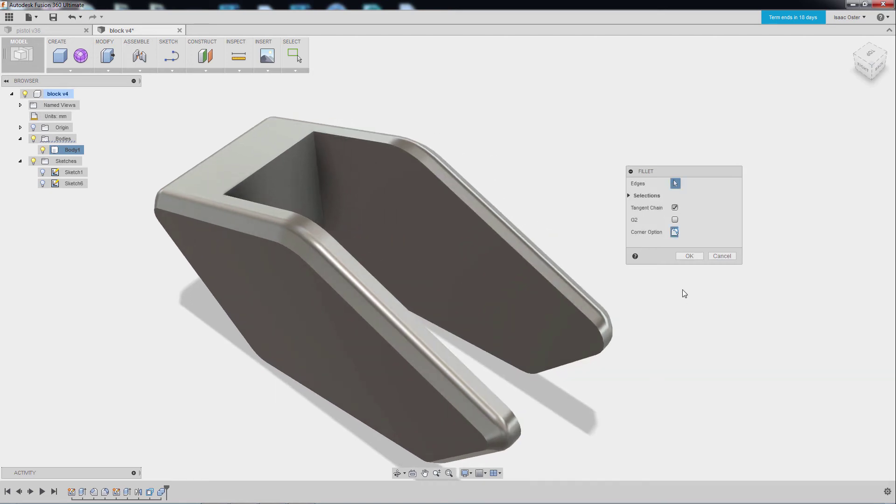
pyautogui.click(443, 182)
pyautogui.keyDown('shift'); pyautogui.moveTo(438, 149); pyautogui.dragTo(482, 224, button='middle'); pyautogui.keyUp('shift')
pyautogui.click(382, 195)
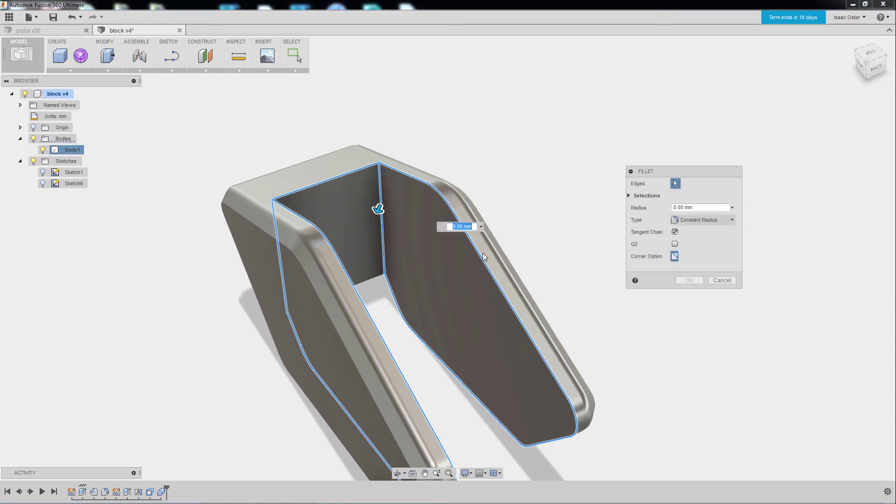
pyautogui.click(365, 280)
# Step: Try a 1–3 mm radius on the inner edges, then cancel the fillet
pyautogui.write('1')
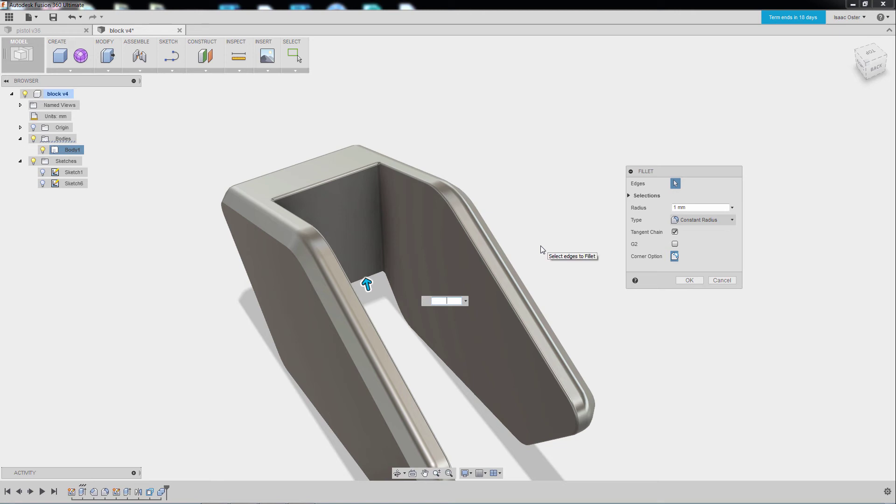
pyautogui.write('3')
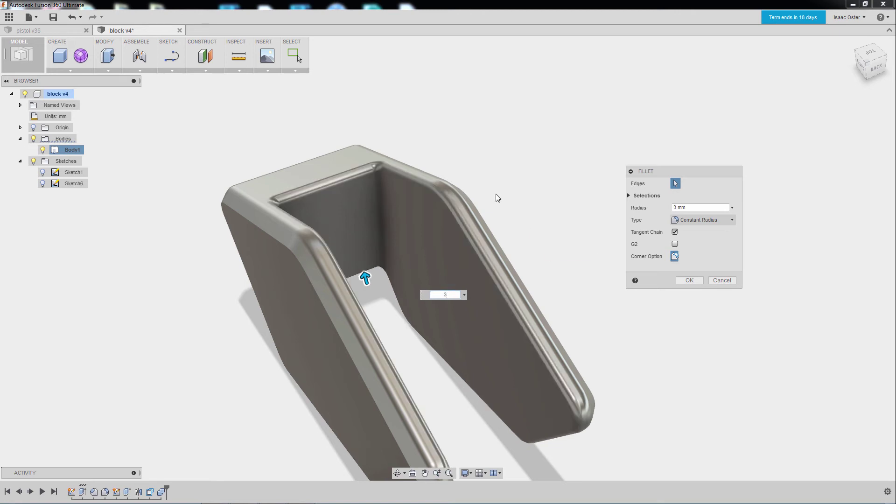
pyautogui.keyDown('shift'); pyautogui.moveTo(496, 188); pyautogui.dragTo(472, 177, button='middle'); pyautogui.keyUp('shift')
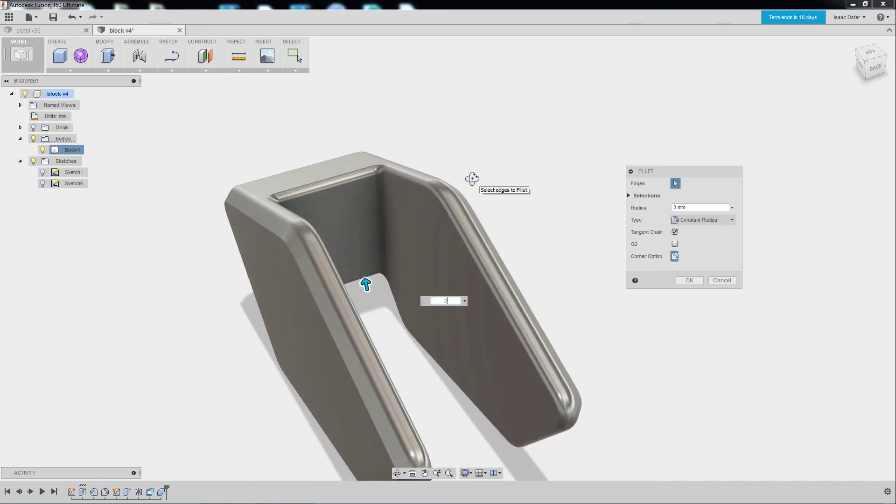
pyautogui.keyDown('shift'); pyautogui.moveTo(527, 232); pyautogui.dragTo(552, 208, button='middle'); pyautogui.keyUp('shift')
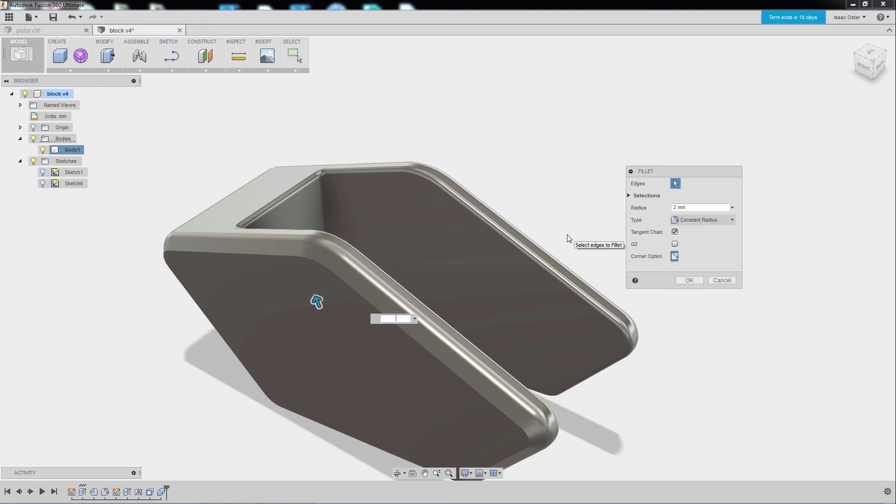
pyautogui.click(722, 280)
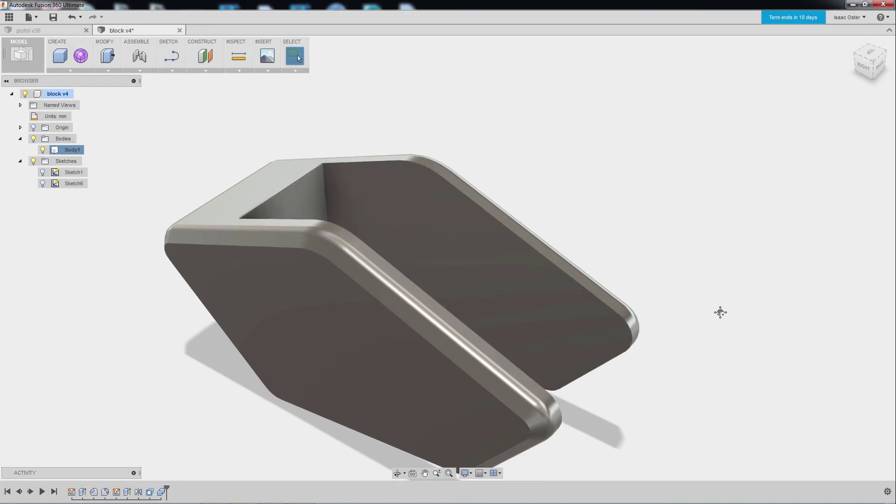
pyautogui.keyDown('shift'); pyautogui.moveTo(715, 309); pyautogui.dragTo(677, 311, button='middle'); pyautogui.keyUp('shift')
pyautogui.keyDown('shift'); pyautogui.moveTo(474, 228); pyautogui.dragTo(650, 194, button='middle'); pyautogui.keyUp('shift')
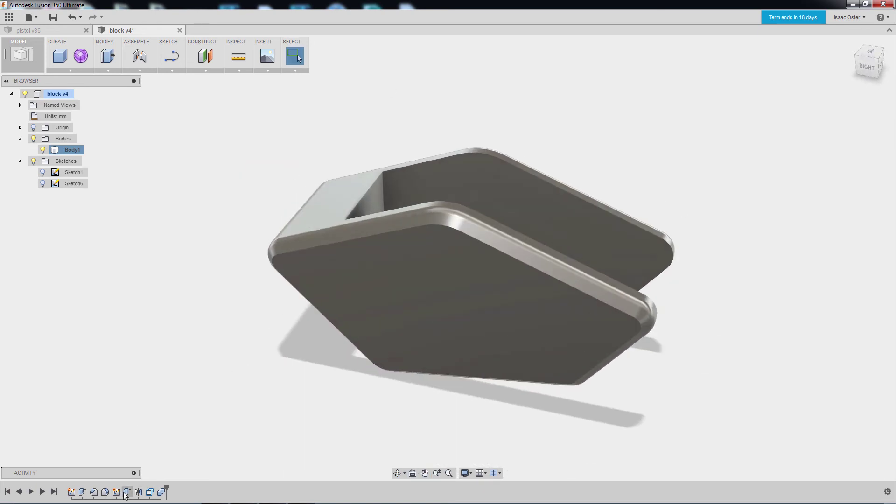
pyautogui.keyDown('shift'); pyautogui.moveTo(238, 348); pyautogui.dragTo(243, 334, button='middle'); pyautogui.keyUp('shift')
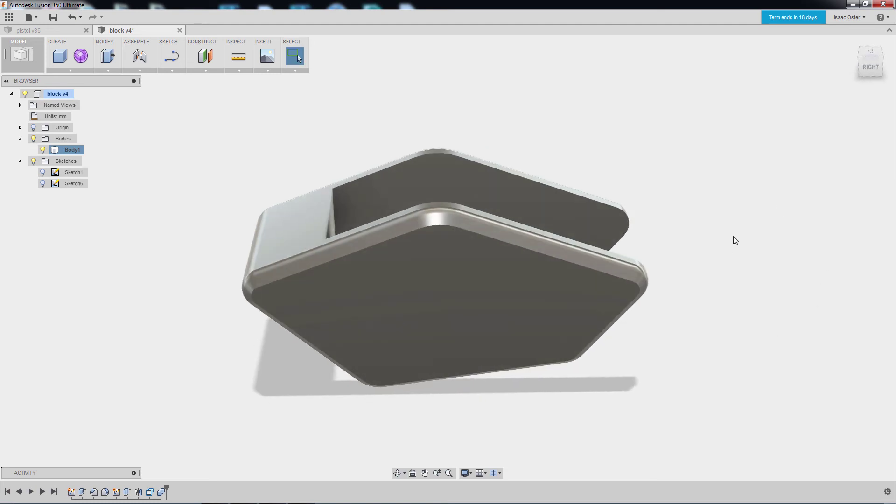
pyautogui.moveTo(733, 236)
pyautogui.keyDown('shift'); pyautogui.mouseDown(button='middle')
pyautogui.moveTo(721, 226)
pyautogui.moveTo(737, 214)
pyautogui.moveTo(736, 222)
pyautogui.mouseUp(button='middle'); pyautogui.keyUp('shift')
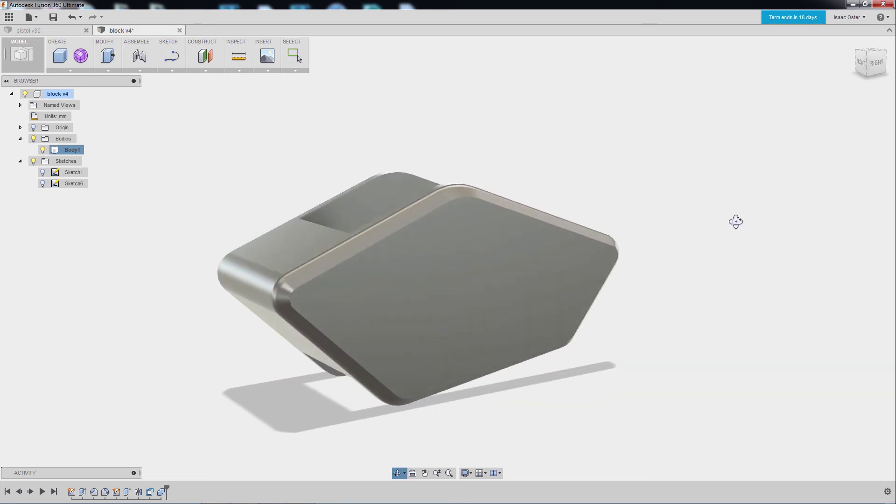
pyautogui.click(74, 70)
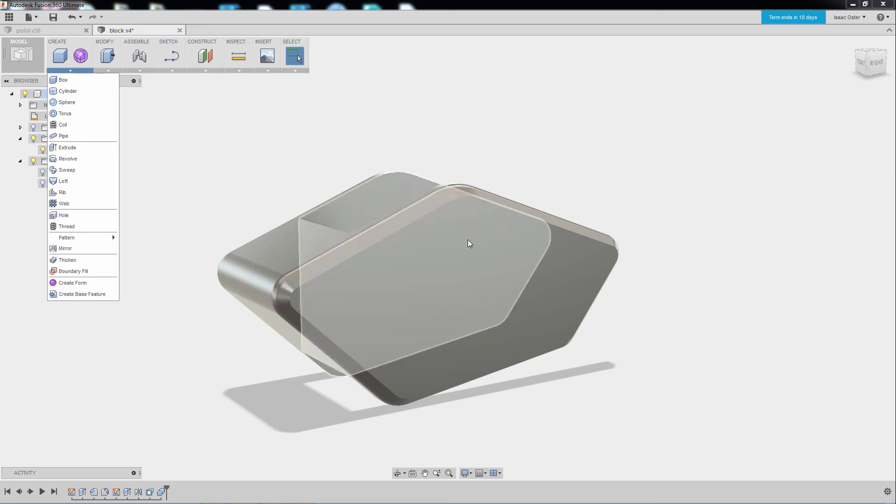
pyautogui.keyDown('shift'); pyautogui.moveTo(467, 244); pyautogui.dragTo(525, 176, button='middle'); pyautogui.keyUp('shift')
pyautogui.keyDown('shift'); pyautogui.moveTo(630, 189); pyautogui.dragTo(652, 284, button='middle'); pyautogui.keyUp('shift')
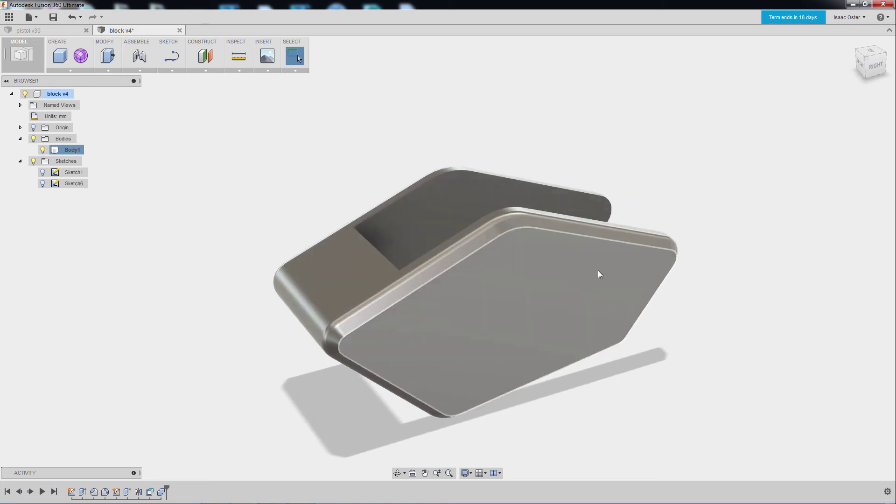
pyautogui.keyDown('shift'); pyautogui.moveTo(622, 275); pyautogui.dragTo(566, 292, button='middle'); pyautogui.keyUp('shift')
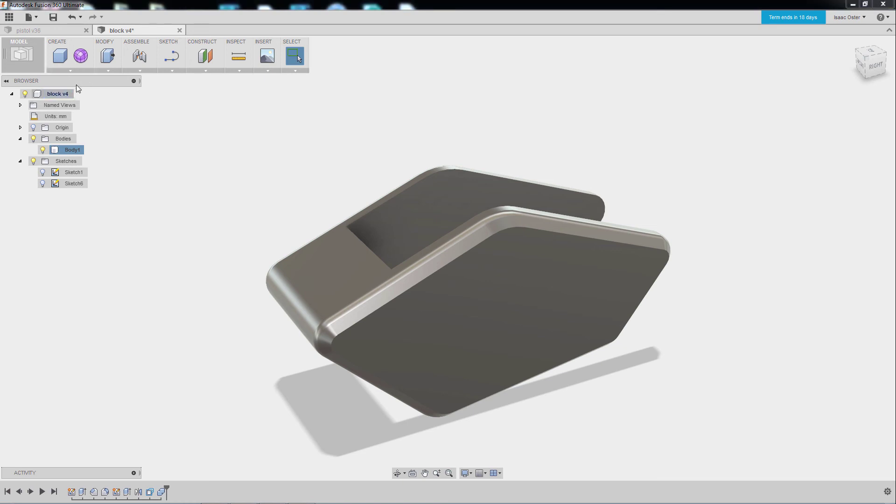
# Step: Start a Create > Cylinder with its sketch on the outer arm face
pyautogui.click(73, 70)
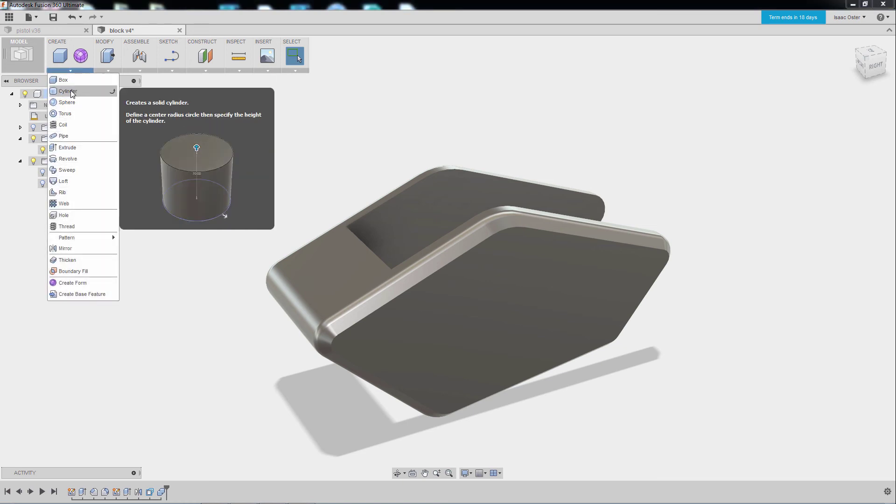
pyautogui.click(73, 91)
pyautogui.keyDown('shift'); pyautogui.moveTo(295, 142); pyautogui.dragTo(294, 128, button='middle'); pyautogui.keyUp('shift')
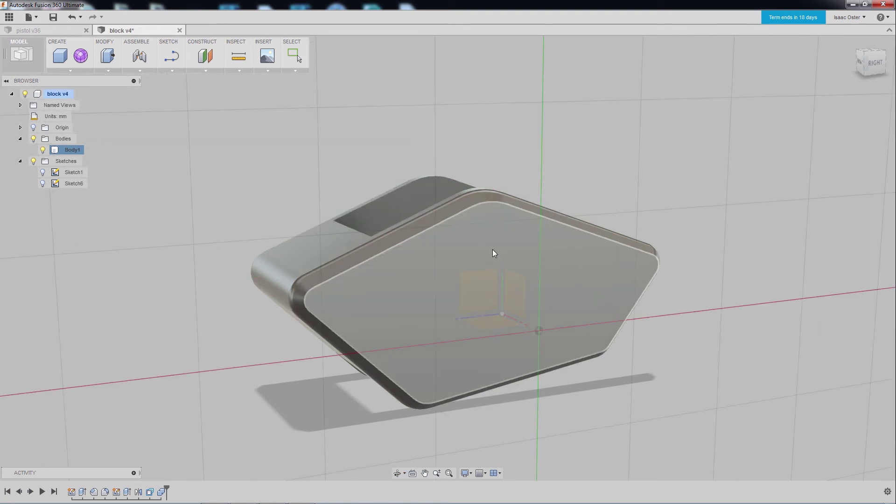
pyautogui.keyDown('shift'); pyautogui.moveTo(572, 198); pyautogui.dragTo(492, 211, button='middle'); pyautogui.keyUp('shift')
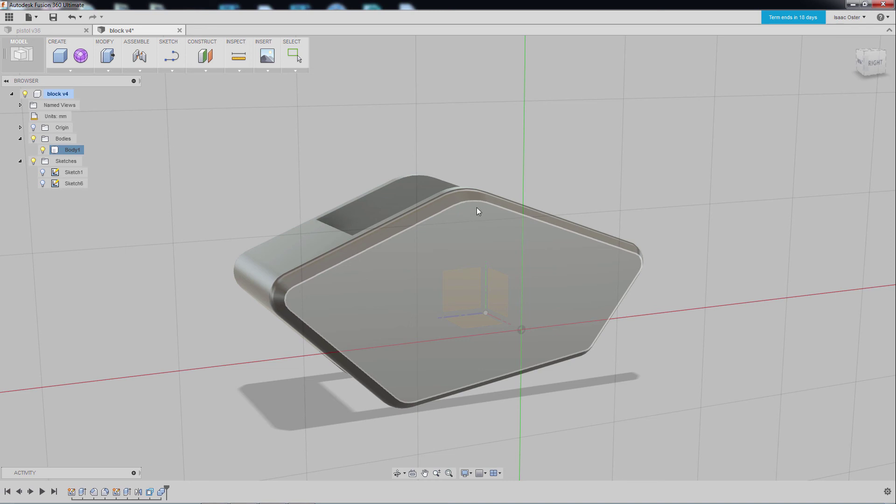
pyautogui.keyDown('shift'); pyautogui.moveTo(476, 208); pyautogui.dragTo(463, 237, button='middle'); pyautogui.keyUp('shift')
pyautogui.click(460, 238)
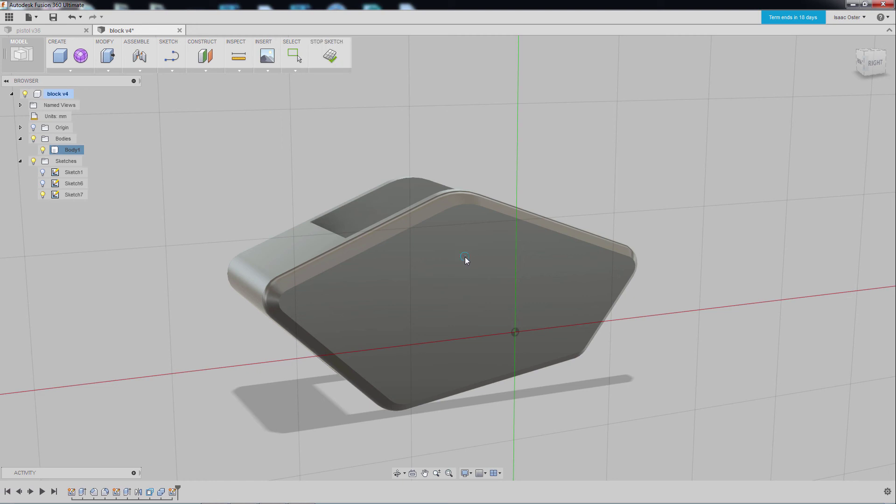
# Step: Draw a 27.169 mm circle and cut it -75 mm through both arms
pyautogui.click(624, 269)
pyautogui.click(465, 256)
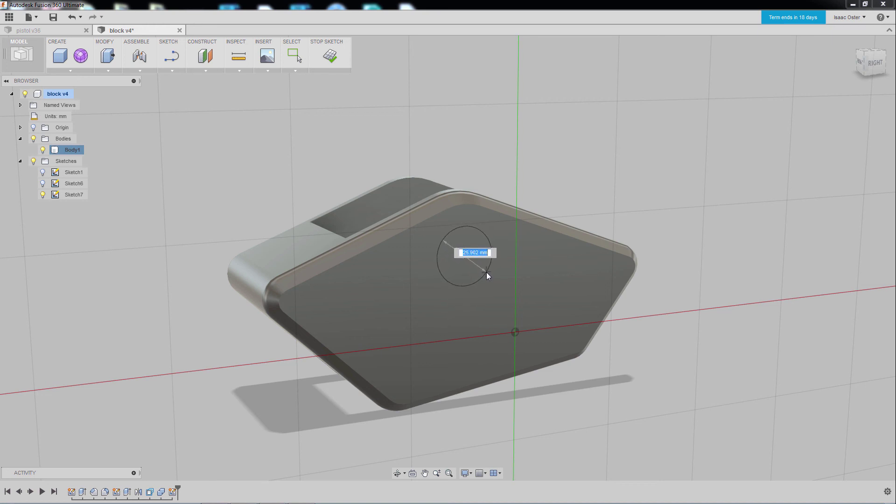
pyautogui.click(487, 273)
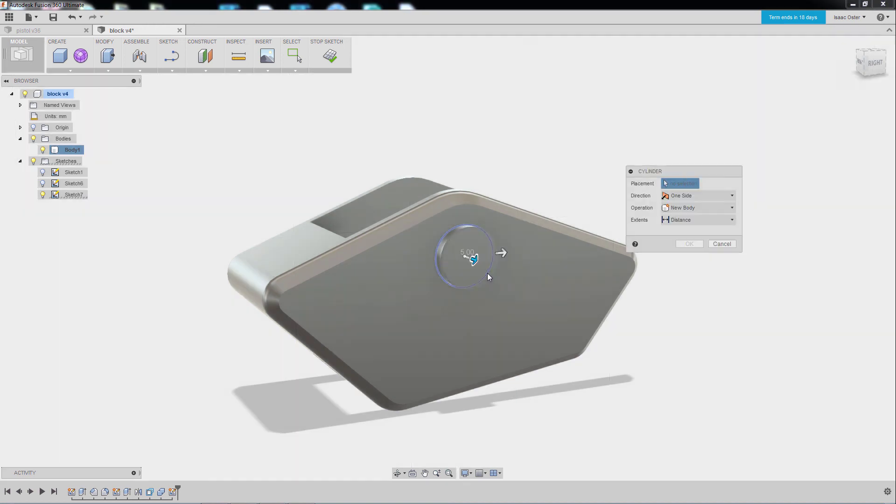
pyautogui.keyDown('shift'); pyautogui.moveTo(533, 174); pyautogui.dragTo(558, 261, button='middle'); pyautogui.keyUp('shift')
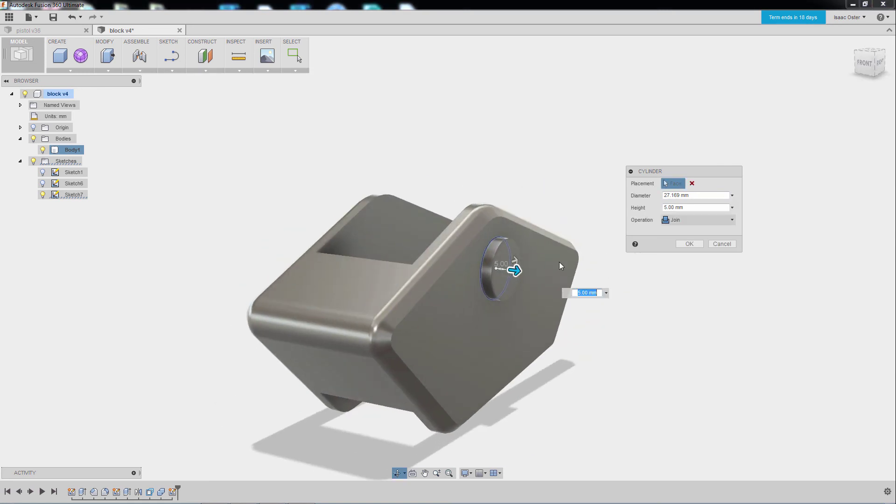
pyautogui.moveTo(518, 270); pyautogui.dragTo(363, 243)
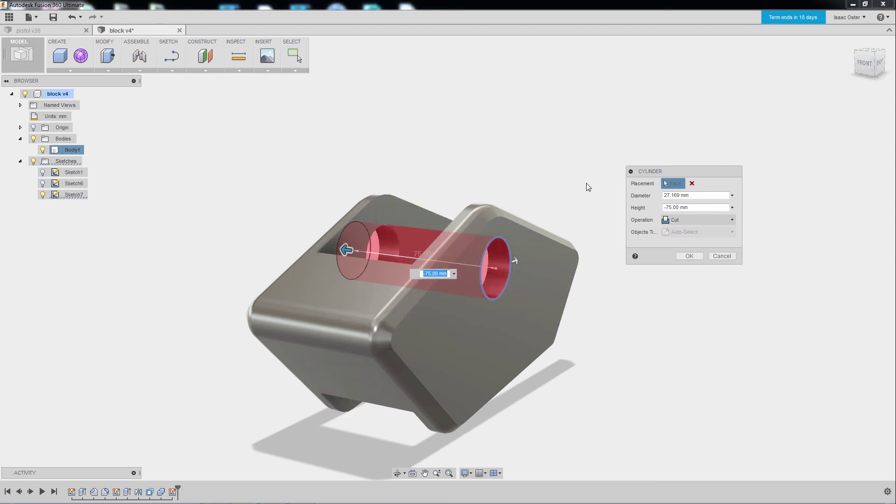
pyautogui.moveTo(560, 135); pyautogui.dragTo(526, 134, button='middle')
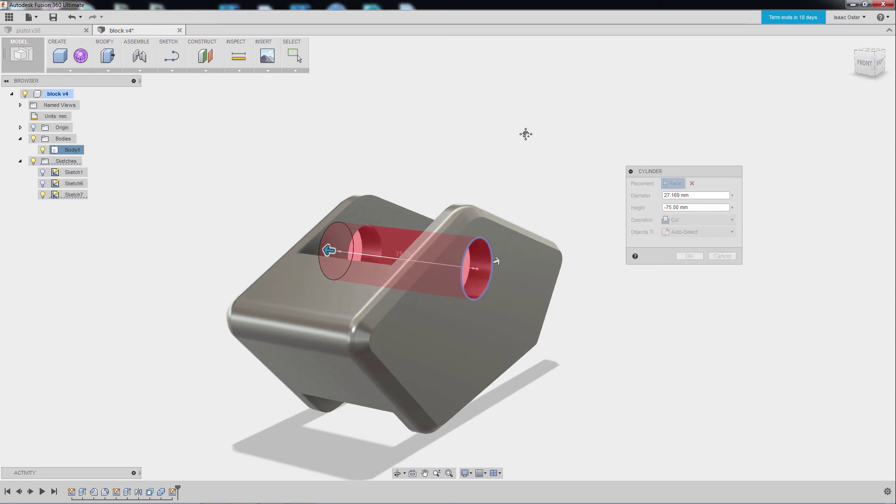
pyautogui.click(690, 256)
pyautogui.moveTo(679, 270)
pyautogui.keyDown('shift'); pyautogui.mouseDown(button='middle')
pyautogui.moveTo(650, 274)
pyautogui.moveTo(610, 250)
pyautogui.moveTo(502, 238)
pyautogui.mouseUp(button='middle'); pyautogui.keyUp('shift')
# Step: Select the hole rim edges on the back and front arms
pyautogui.click(438, 254)
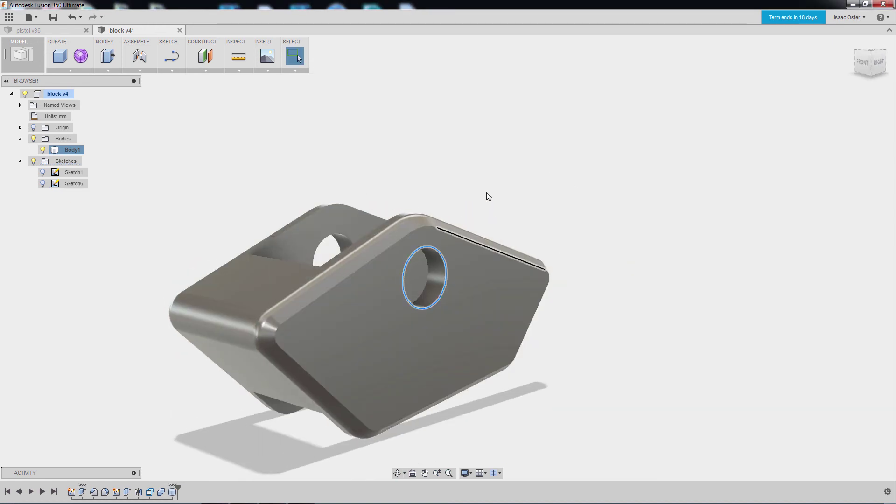
pyautogui.keyDown('shift'); pyautogui.moveTo(486, 192); pyautogui.dragTo(561, 206, button='middle'); pyautogui.keyUp('shift')
pyautogui.keyDown('shift'); pyautogui.moveTo(444, 174); pyautogui.dragTo(474, 256, button='middle'); pyautogui.keyUp('shift')
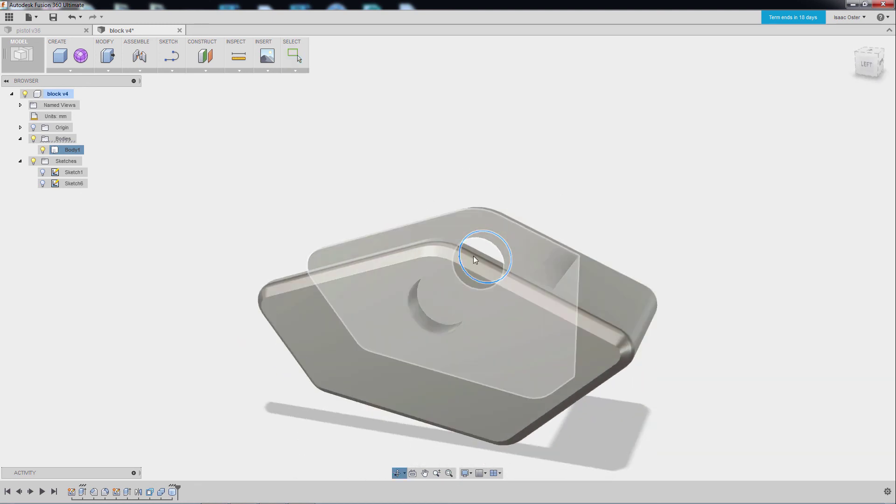
pyautogui.keyDown('ctrl'); pyautogui.click(407, 302); pyautogui.keyUp('ctrl')
pyautogui.keyDown('shift'); pyautogui.moveTo(364, 144); pyautogui.dragTo(250, 222, button='middle'); pyautogui.keyUp('shift')
# Step: Apply a 2 mm chamfer to both selected hole edges
pyautogui.click(112, 71)
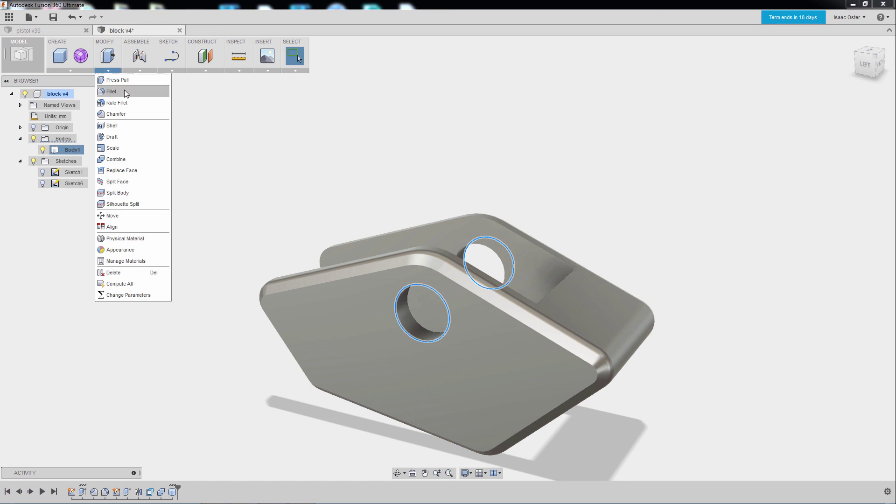
pyautogui.click(122, 115)
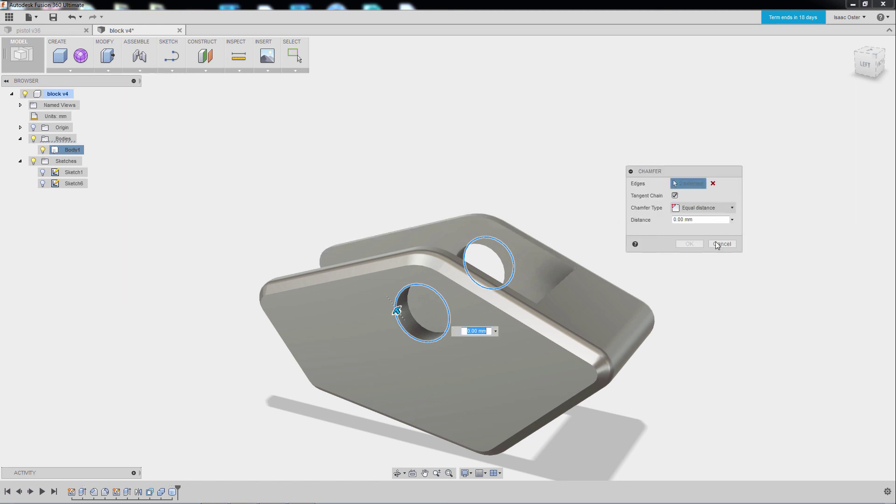
pyautogui.write('2')
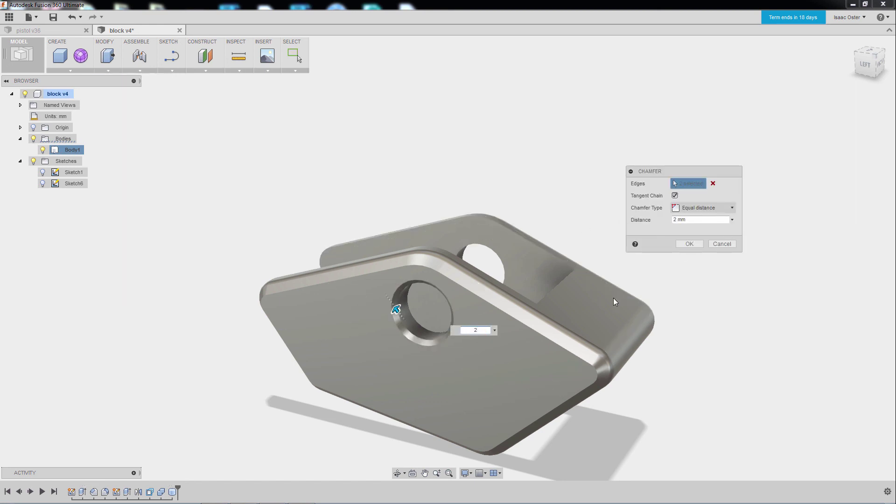
pyautogui.click(687, 245)
pyautogui.keyDown('shift'); pyautogui.moveTo(732, 344); pyautogui.dragTo(681, 246, button='middle'); pyautogui.keyUp('shift')
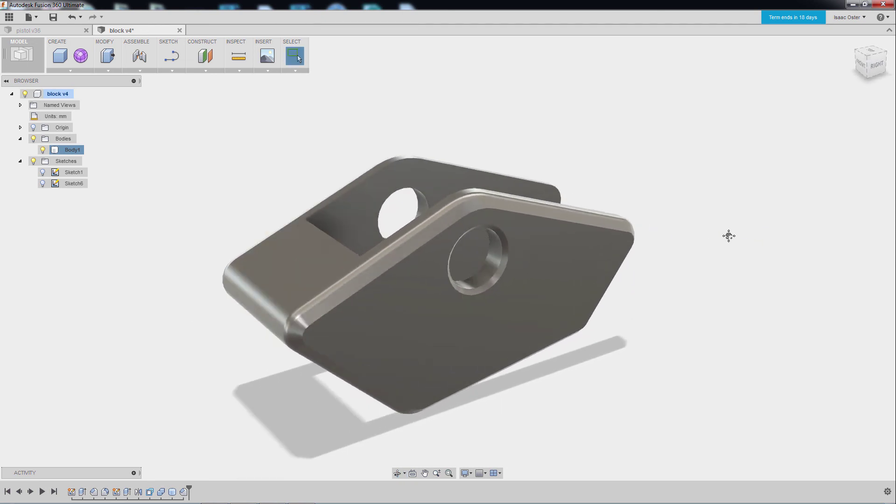
pyautogui.scroll(2, 728, 236)
pyautogui.moveTo(692, 330)
pyautogui.keyDown('shift'); pyautogui.mouseDown(button='middle')
pyautogui.moveTo(658, 314)
pyautogui.moveTo(652, 294)
pyautogui.moveTo(698, 320)
pyautogui.moveTo(704, 340)
pyautogui.mouseUp(button='middle'); pyautogui.keyUp('shift')
pyautogui.scroll(1, 640, 330)
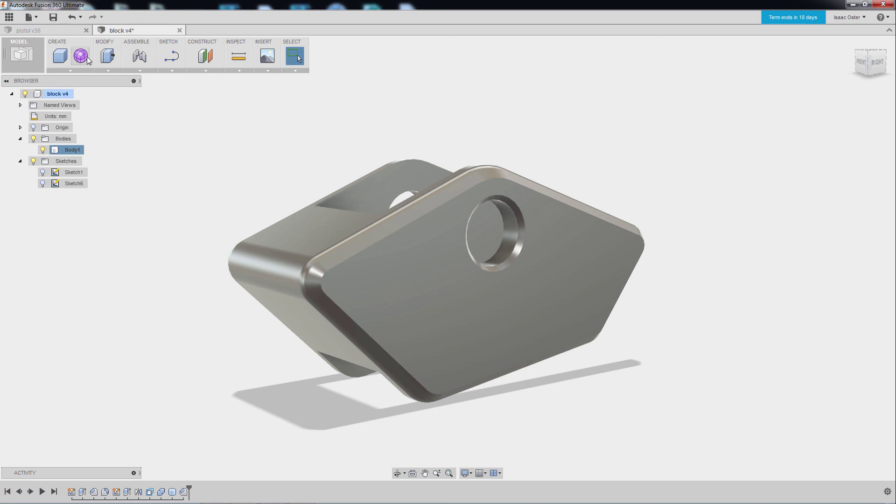
pyautogui.scroll(2, 229, 111)
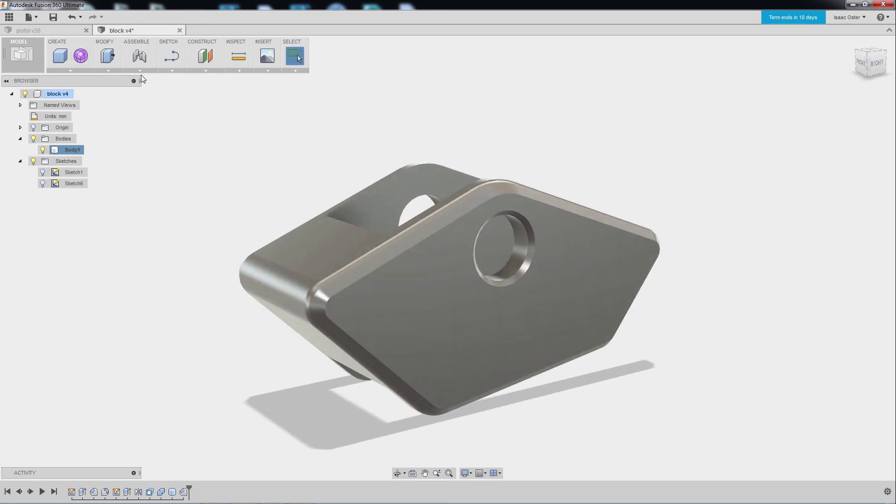